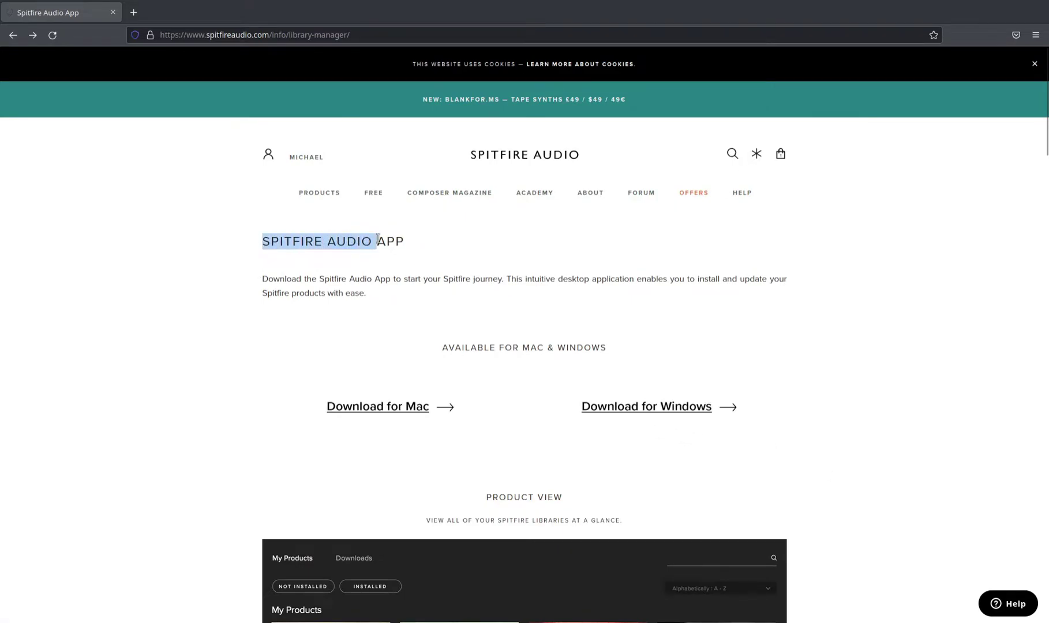
- Download the Spitfire Audio App for Windows and open the site's free instruments page
left_click(664, 409)
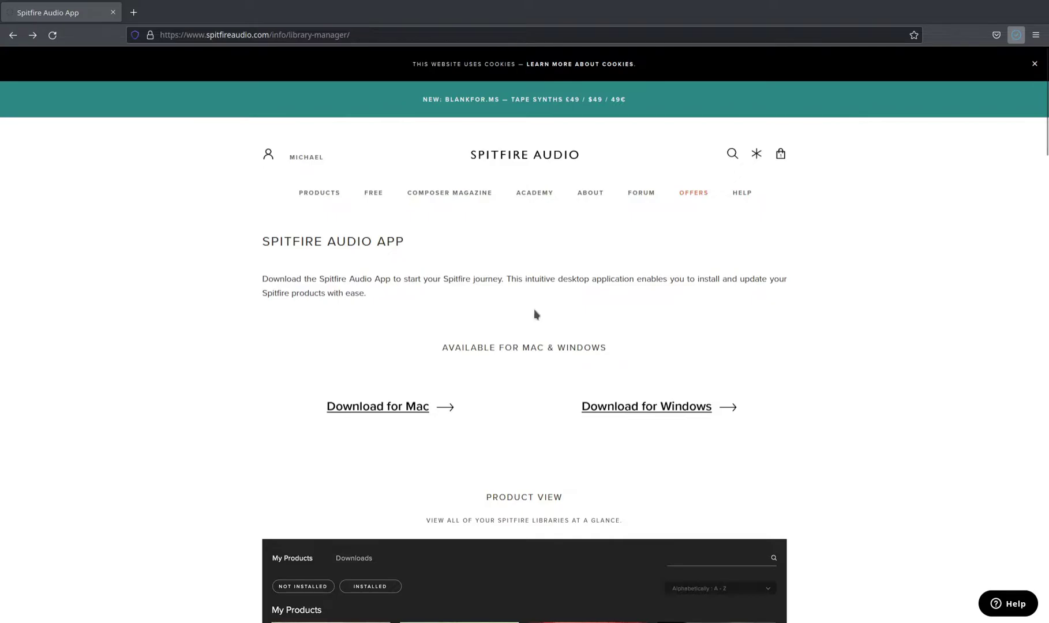
left_click(369, 195)
mouse_move(332, 161)
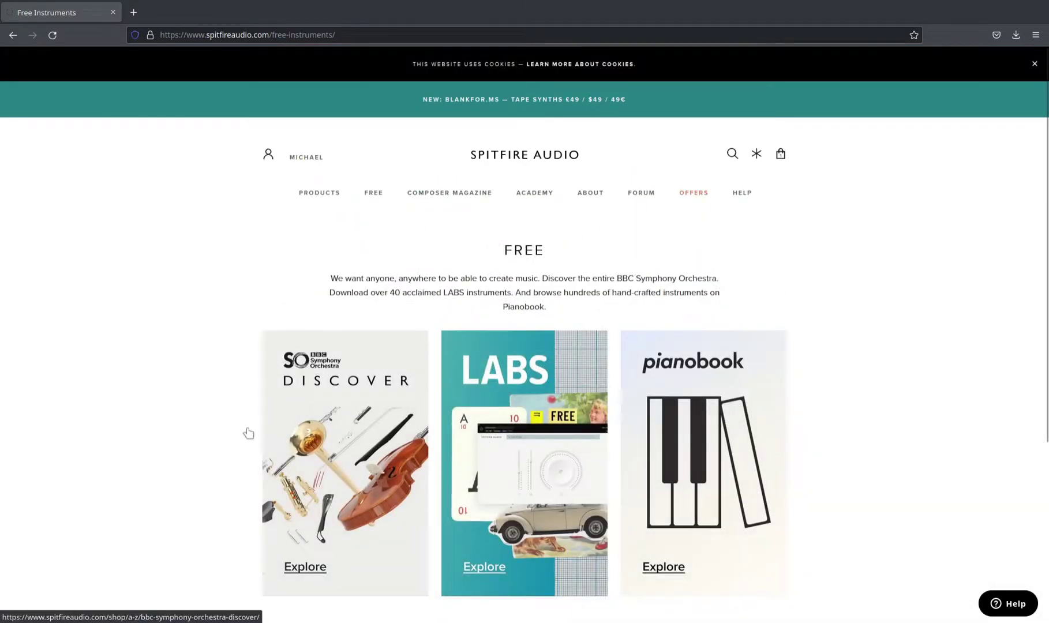
scroll(183, 405, "down", 4)
scroll(341, 385, "up", 3)
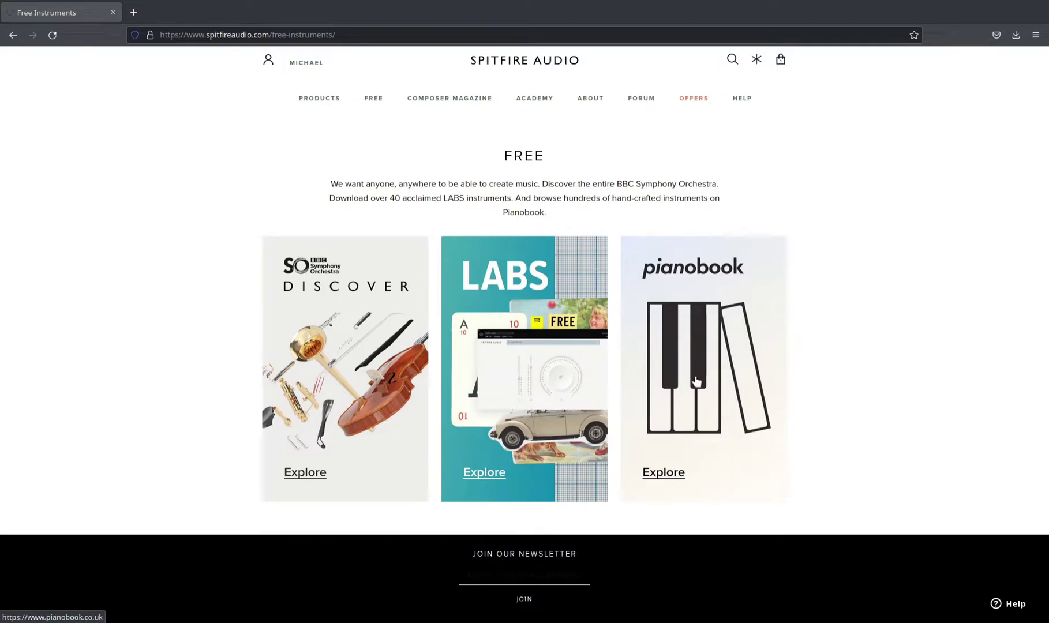
- Browse the free LABS instrument catalogue and return to the free instruments page
left_click(515, 372)
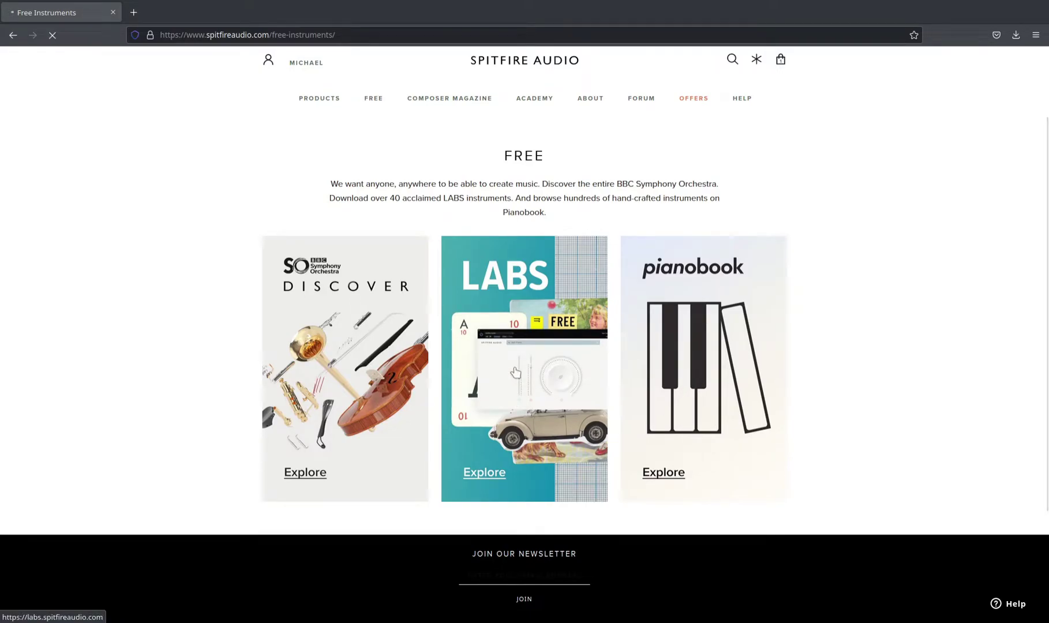
scroll(762, 437, "down", 6)
scroll(764, 437, "down", 10)
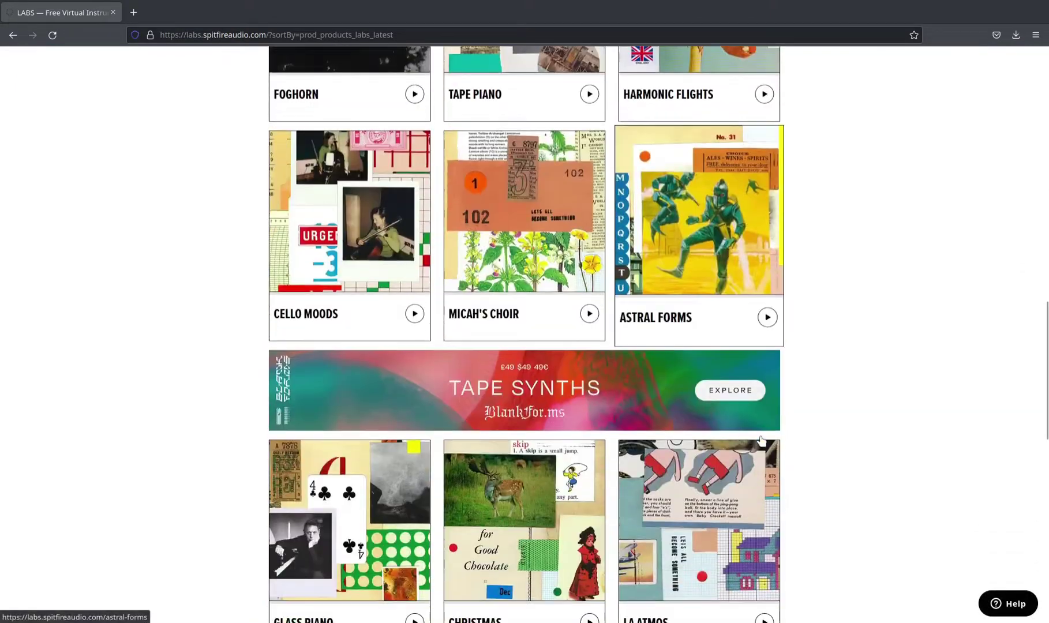
scroll(772, 445, "up", 15)
key("alt+Left")
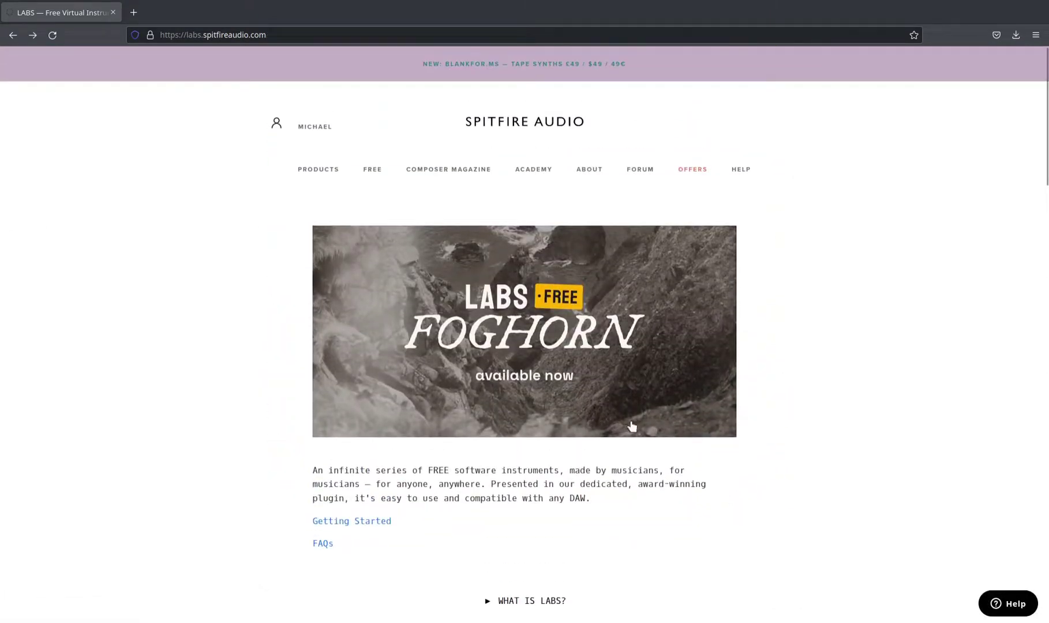
left_click(375, 172)
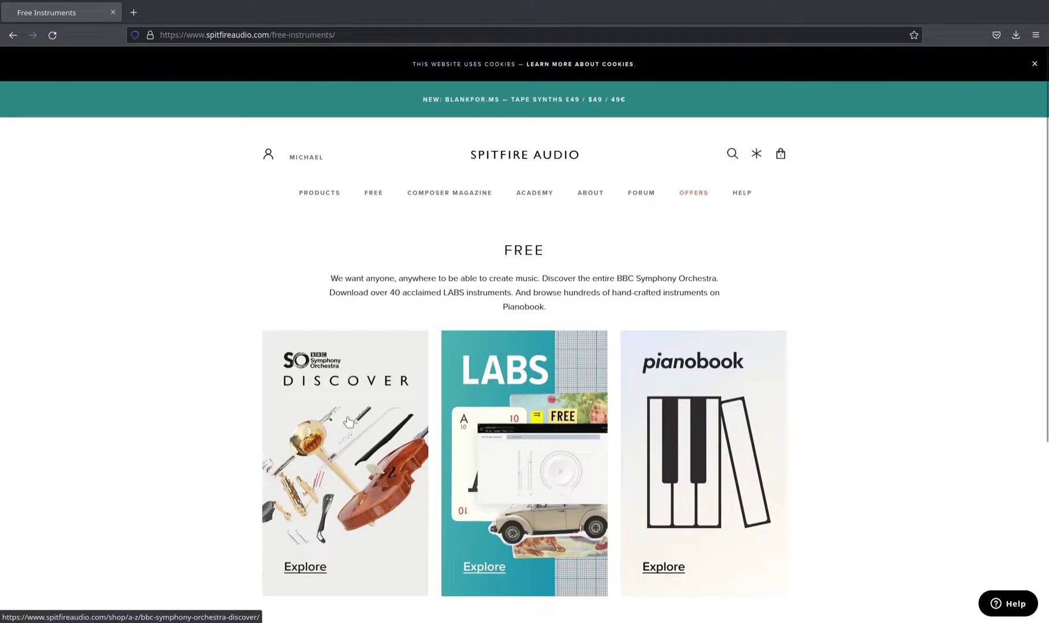
- Open the BBC Symphony Orchestra Discover product and review its entry in the shopping cart
left_click(328, 443)
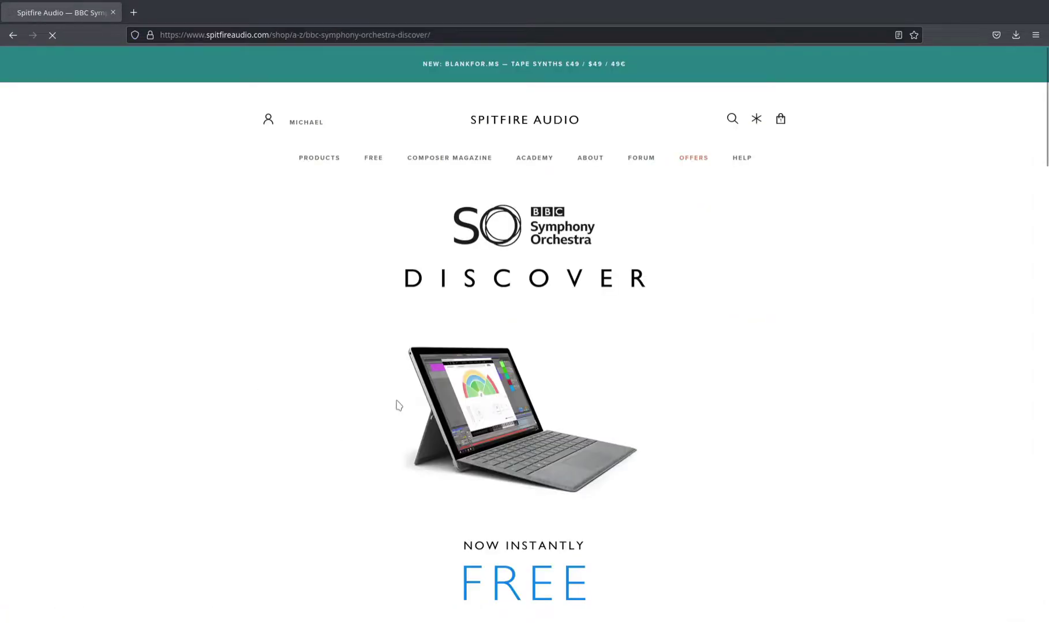
scroll(382, 387, "down", 5)
scroll(402, 383, "down", 2)
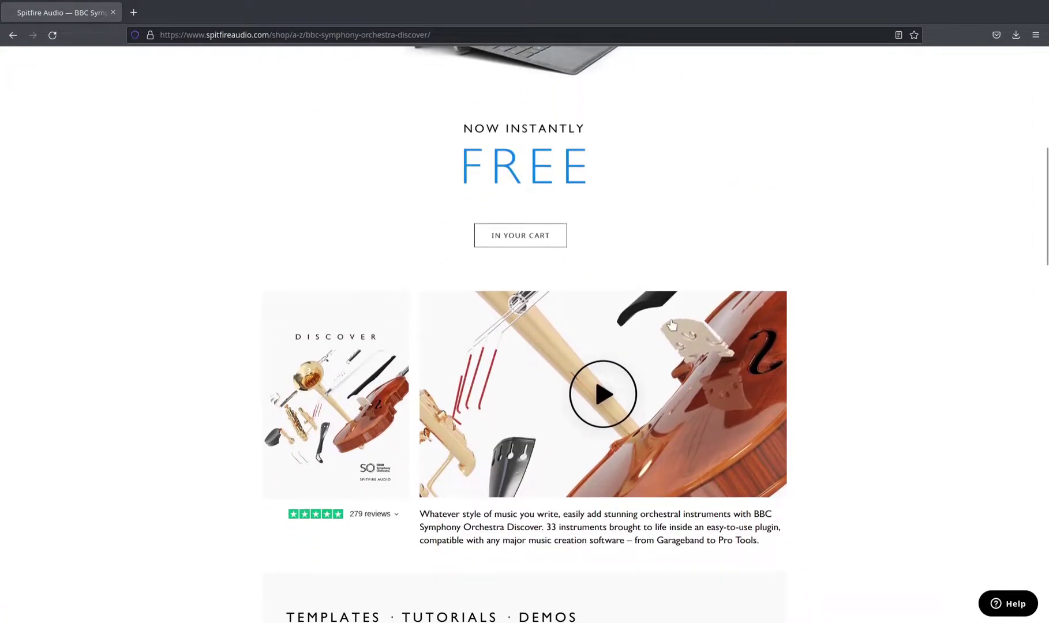
left_click(501, 243)
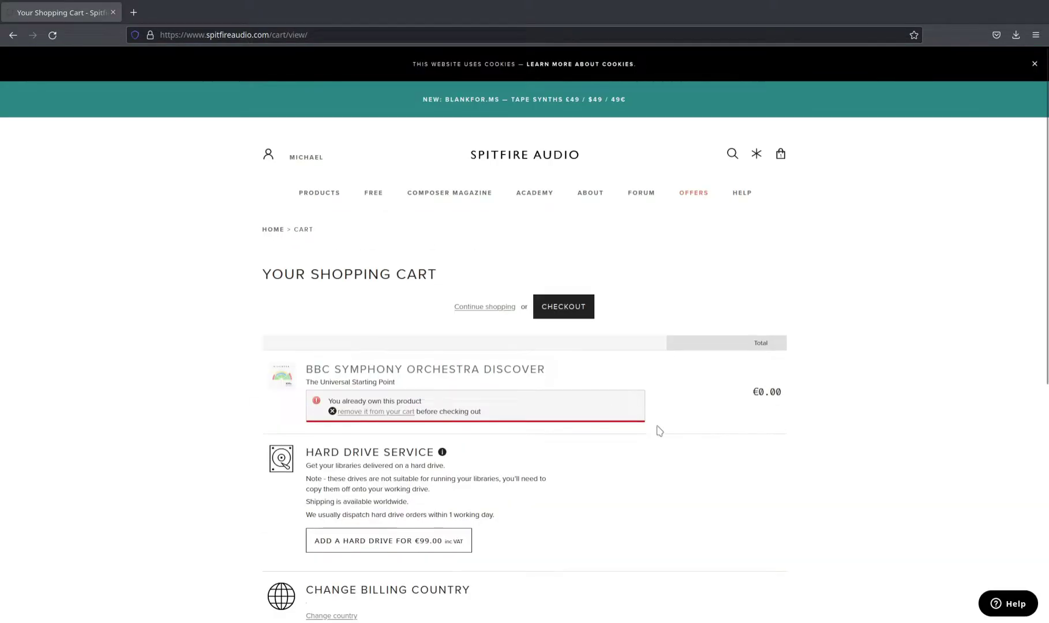
scroll(681, 438, "down", 3)
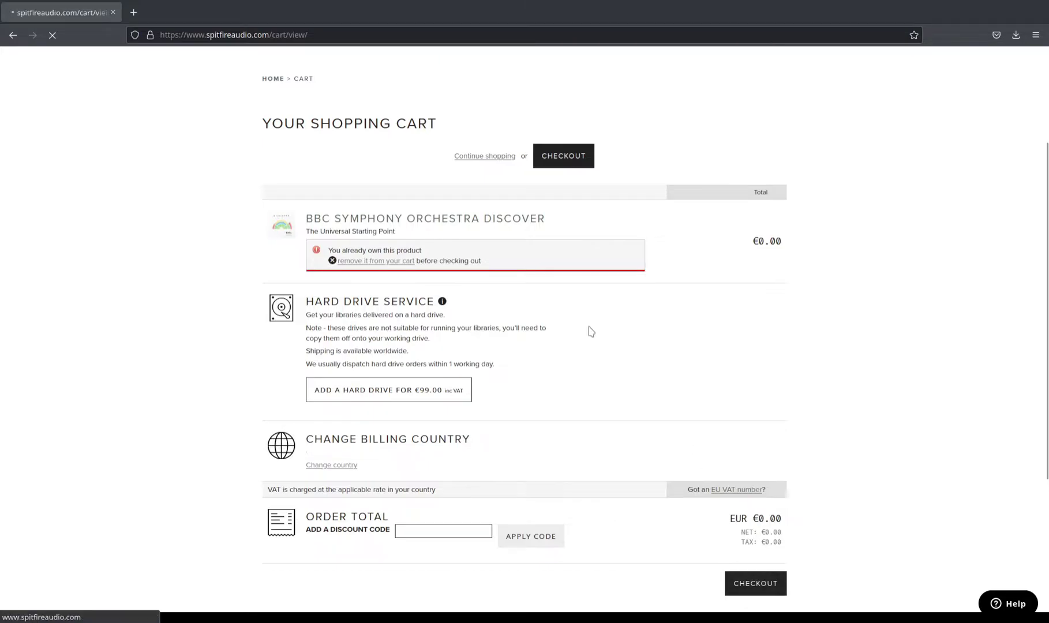
scroll(588, 330, "up", 3)
left_click_drag(327, 401, 432, 403)
left_click(431, 404)
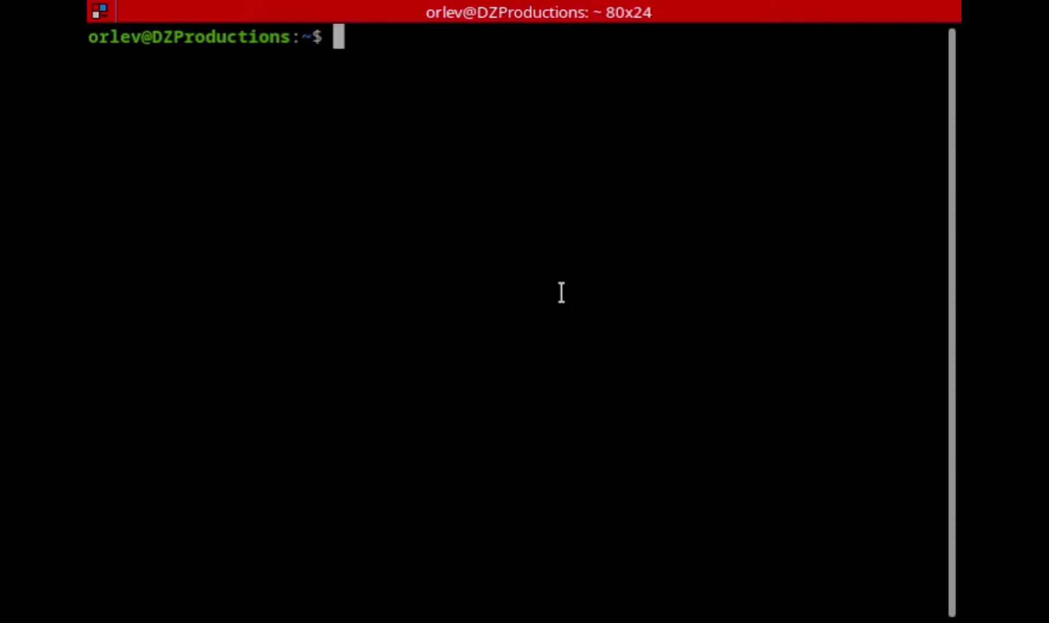
- In the terminal, install carla-bridge-win32 using sudo apt-get and enter the account password
type("sudo apt-g")
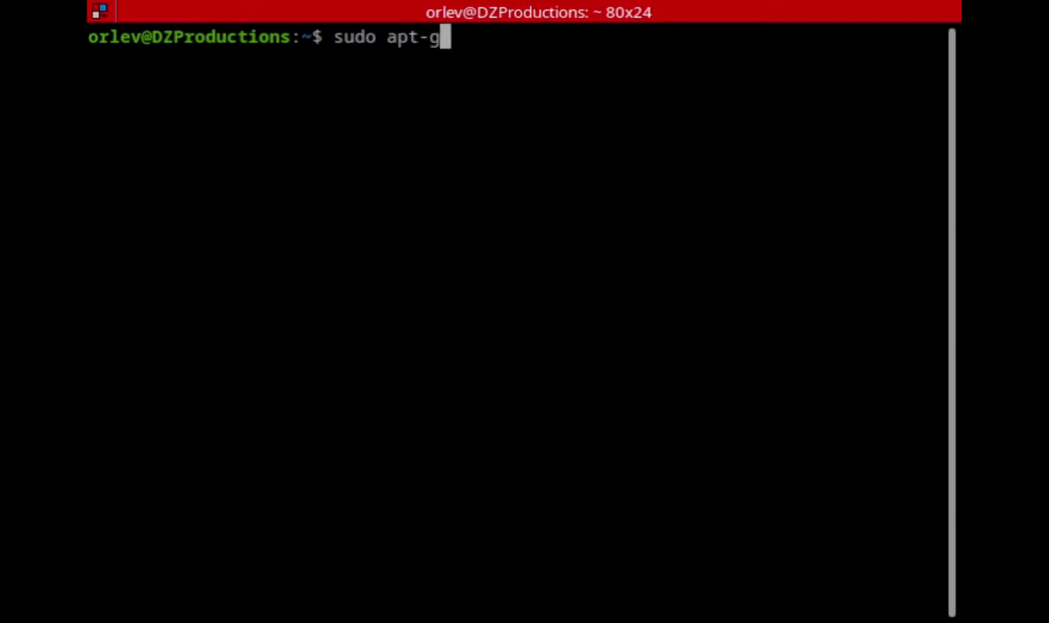
type("et install car")
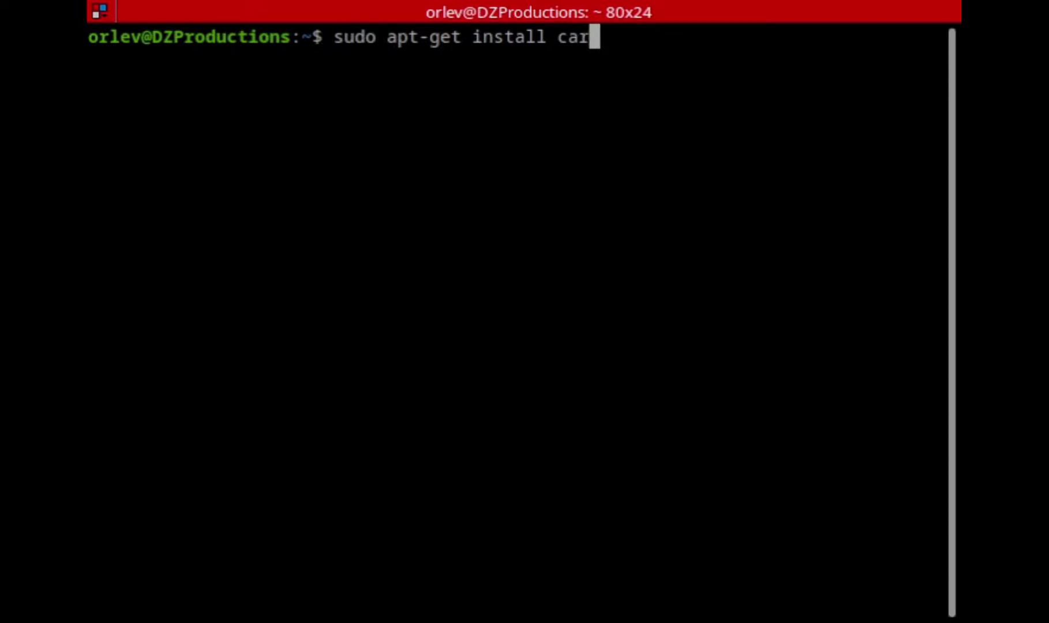
type("la-bridge")
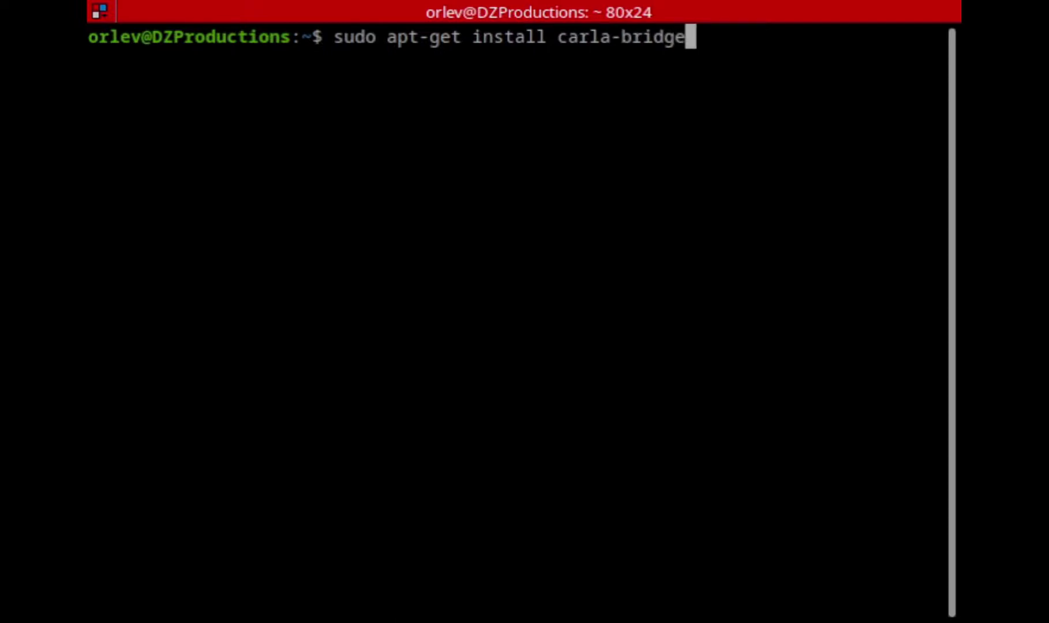
type("-win32")
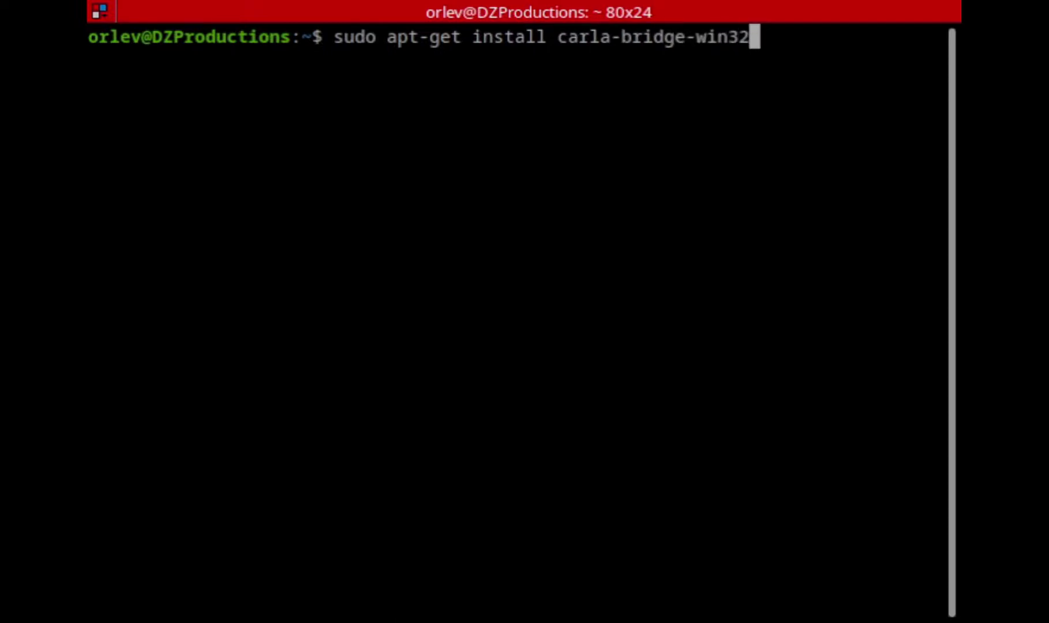
key("Return")
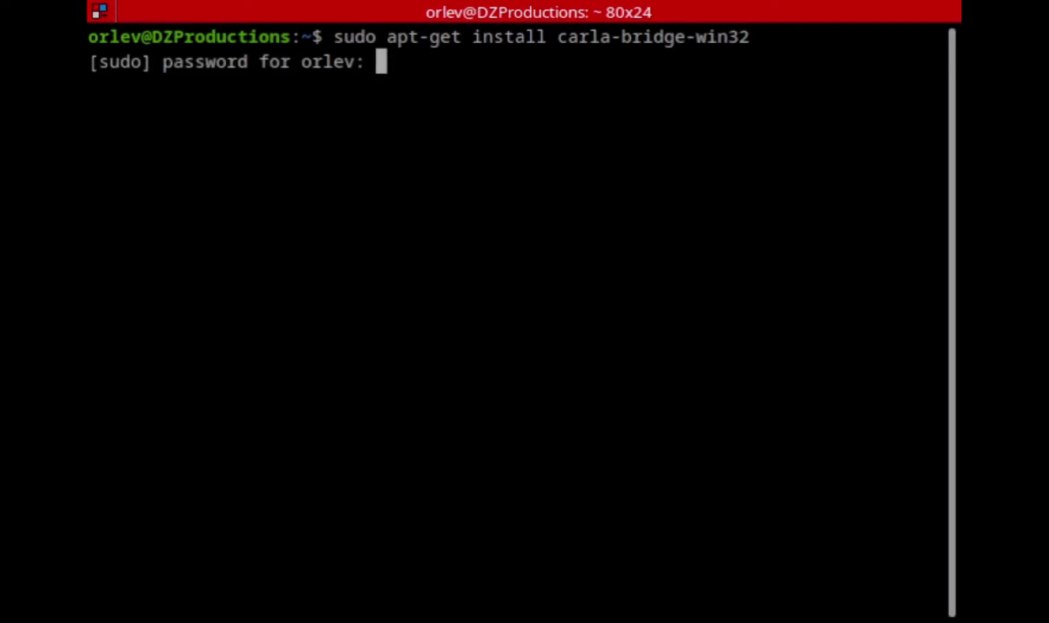
key("Return")
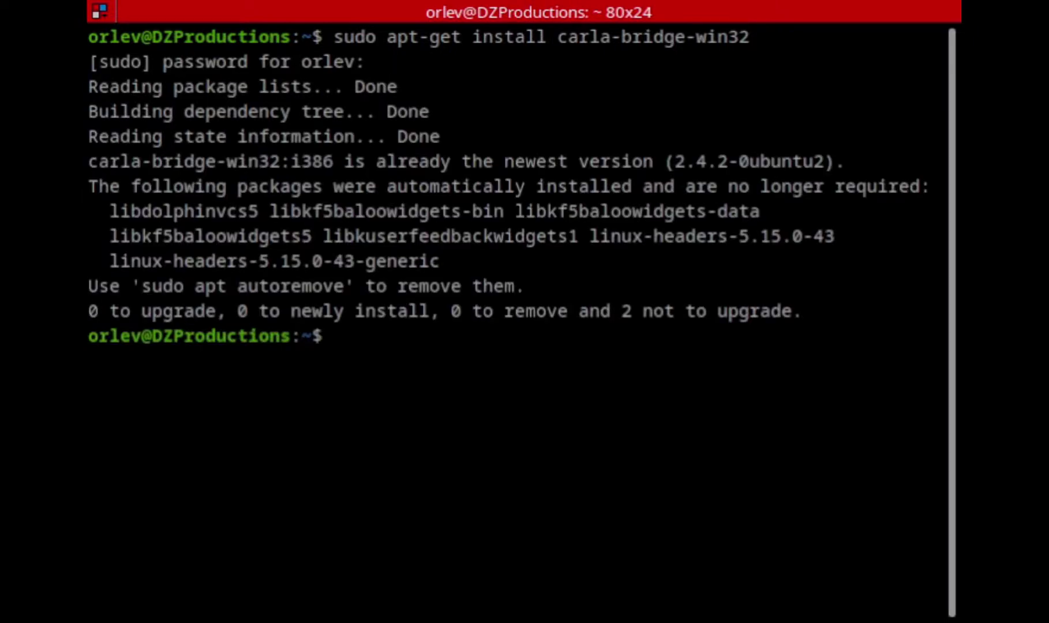
- Clear the terminal and install the carla-bridge-win64 package using sudo apt-get
type("clear")
key("Return")
type("sudo ap")
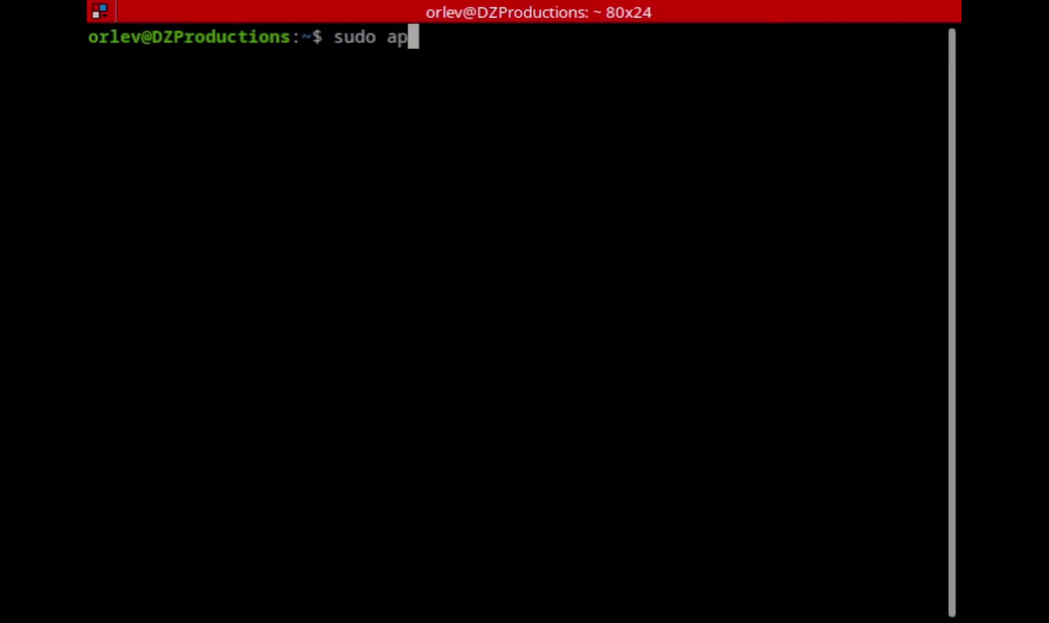
type("t-get install carla-br")
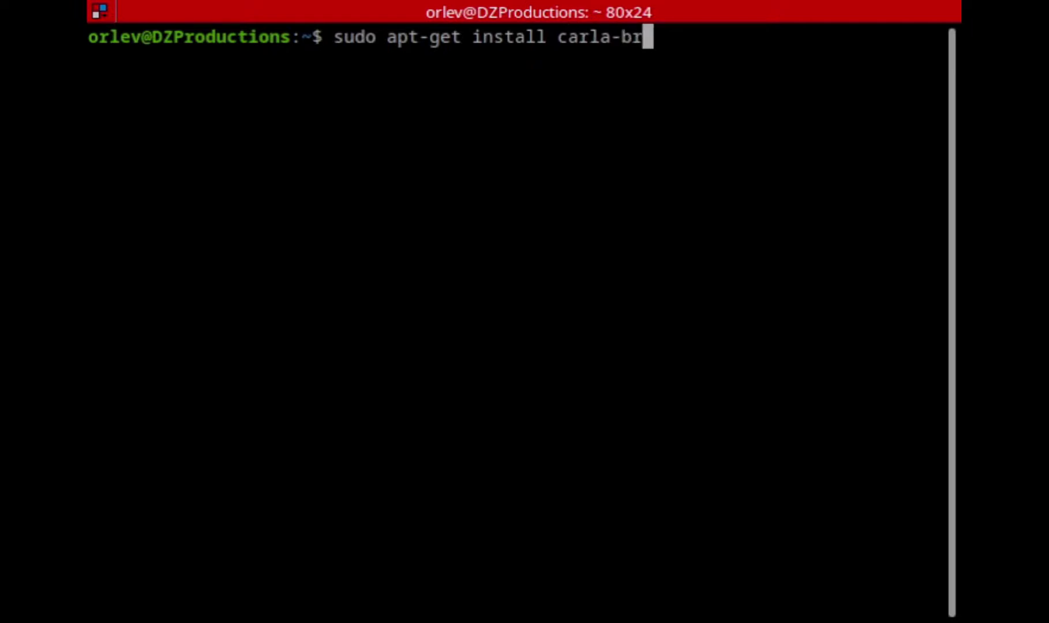
type("idge-win64")
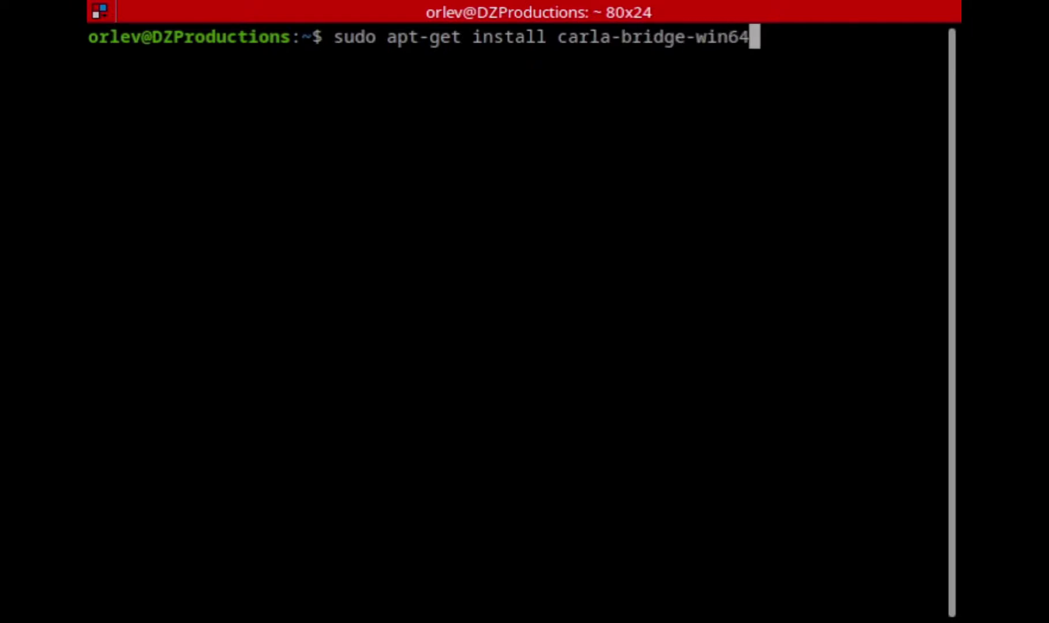
key("Return")
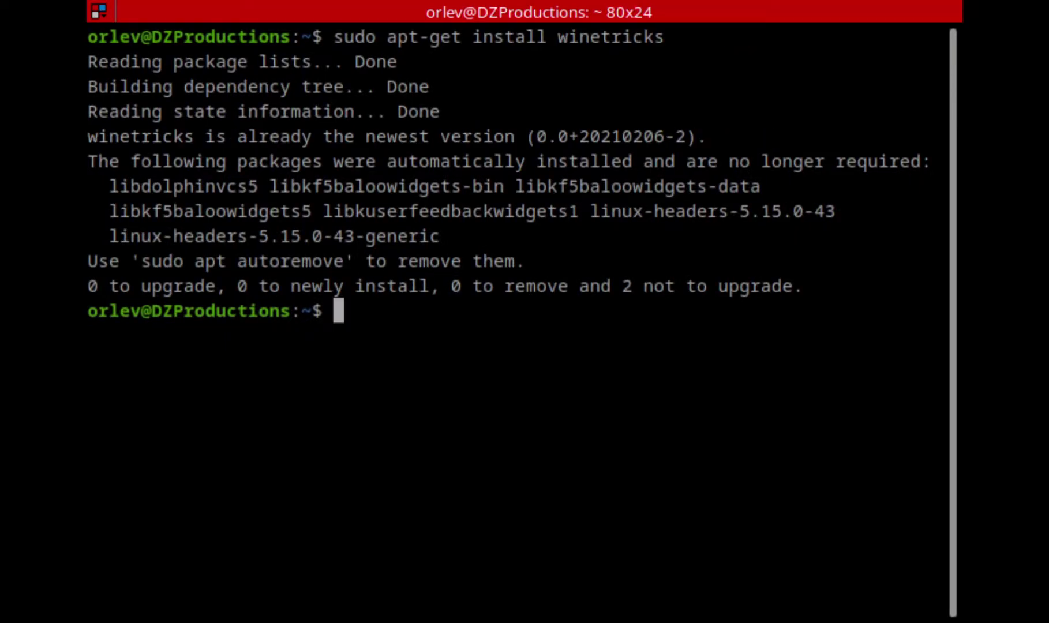
- On a cleared terminal, change to the ~/Downloads directory and list its files
type("clear")
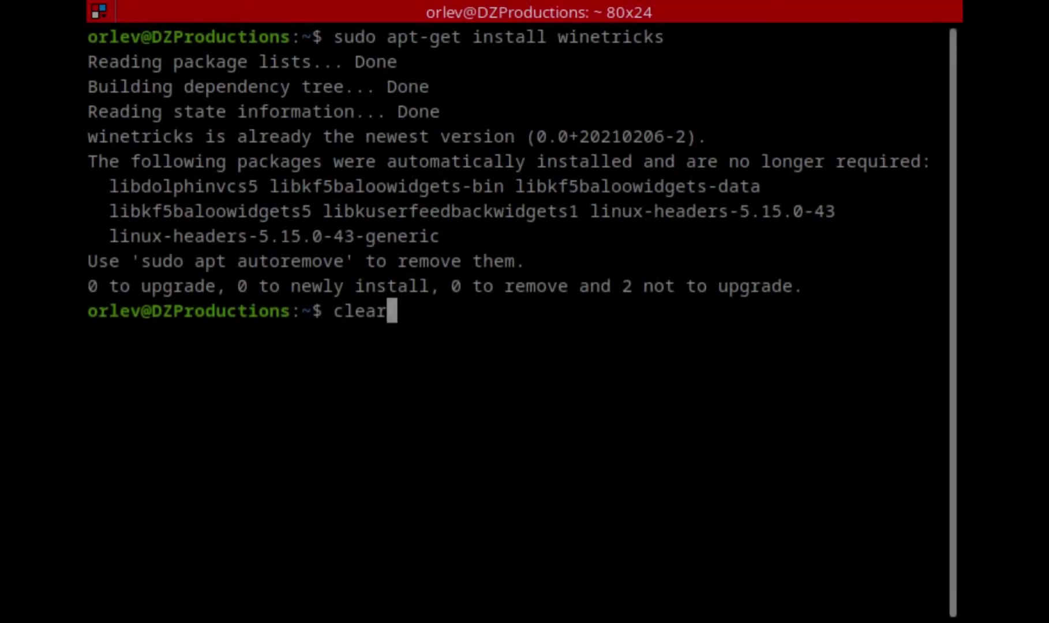
key("BackSpace")
key("Return")
type("cd ~/")
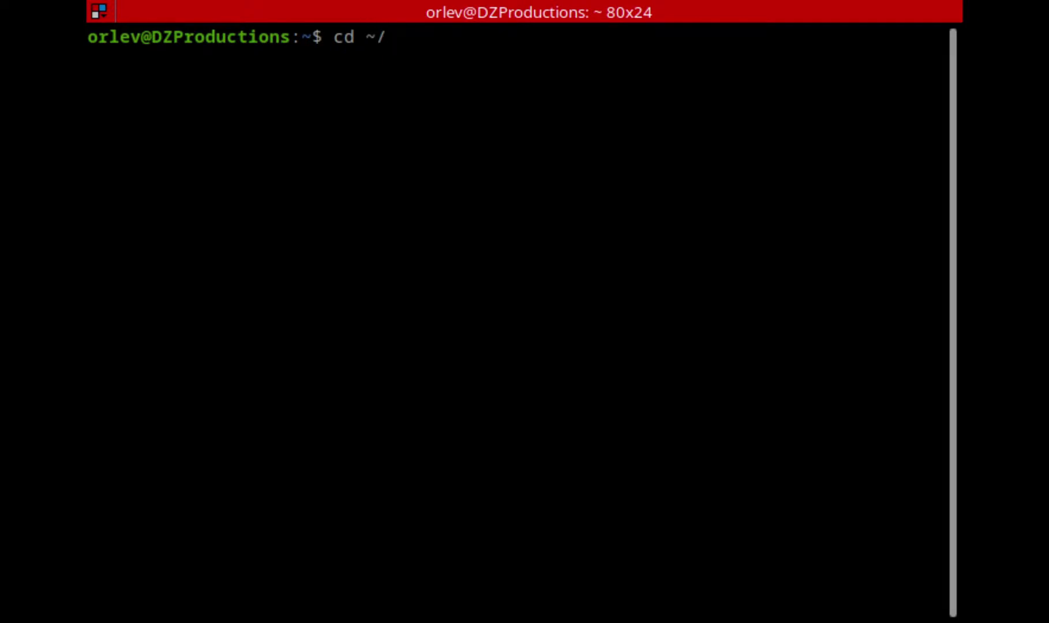
type("Dow")
key("Tab")
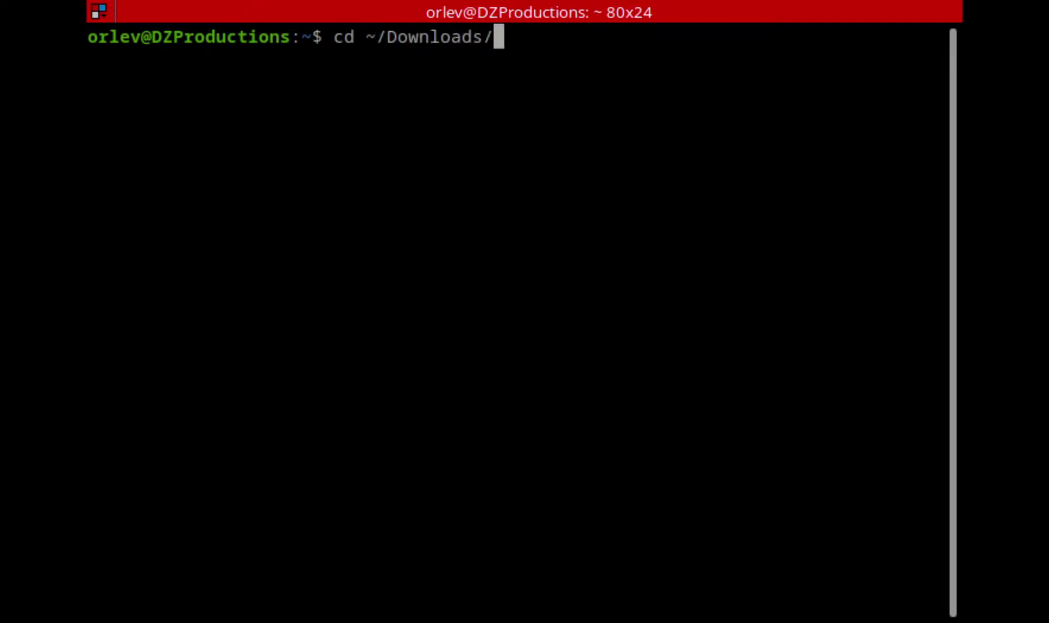
key("Return")
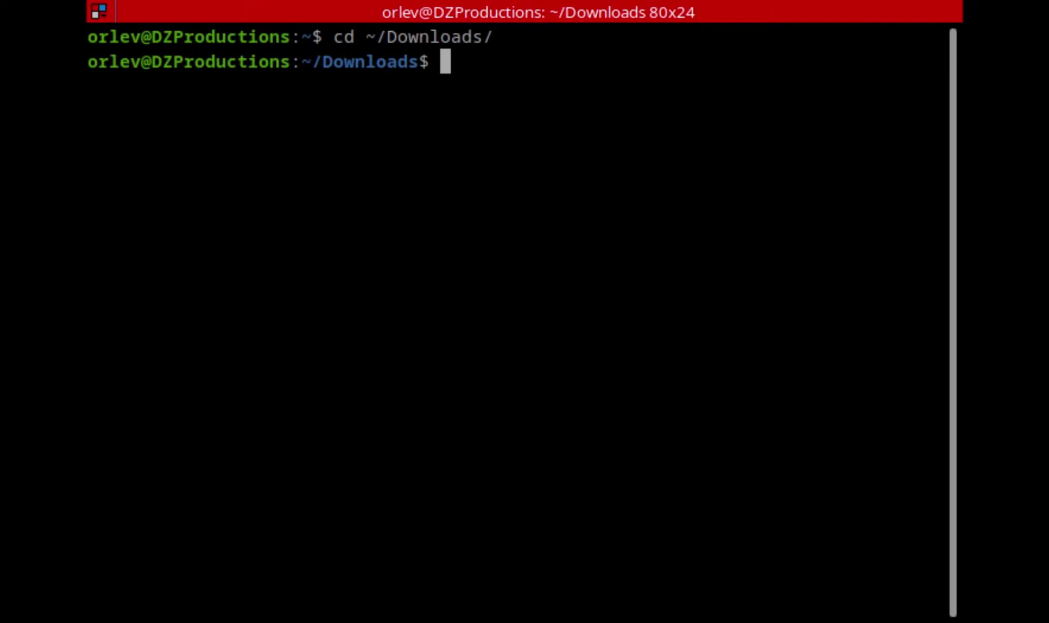
type("ls")
key("Return")
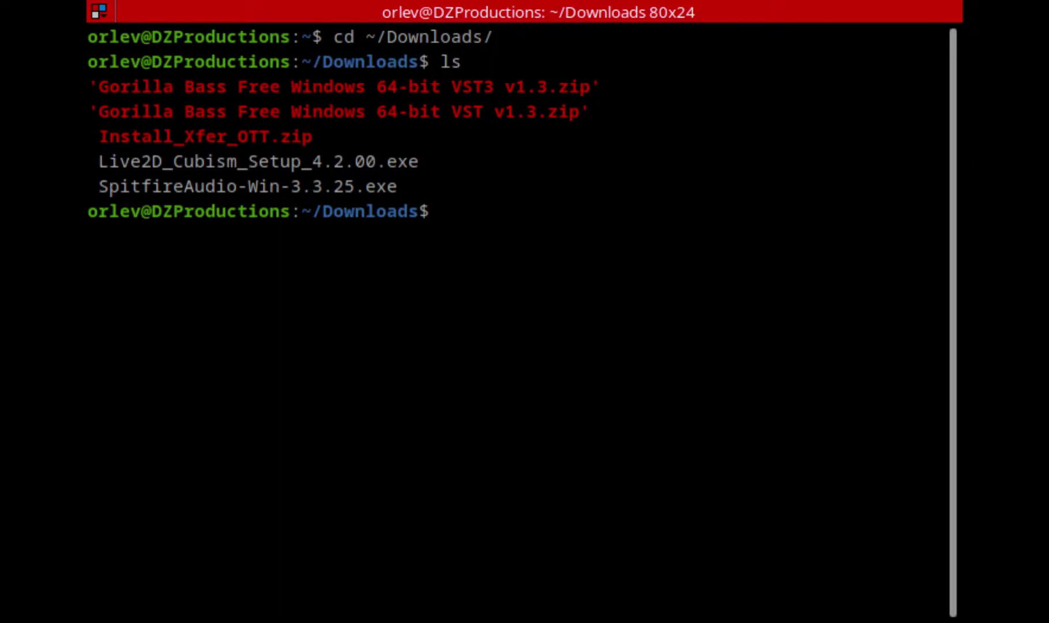
- Run the SpitfireAudio-Win-3.3.25.exe installer with wine from the Downloads directory
type("wine Spi")
key("Tab")
key("Return")
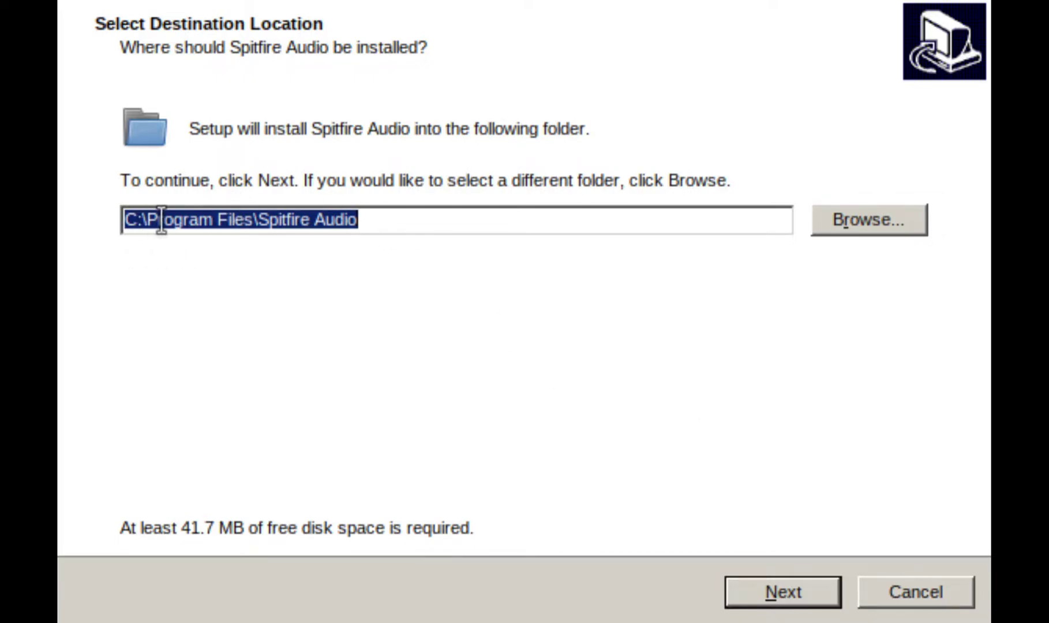
- Install Spitfire Audio into C:\Program Files\Spitfire Audio with the Start Menu folder Spitfire Audio, and finish setup with launching enabled
left_click(771, 603)
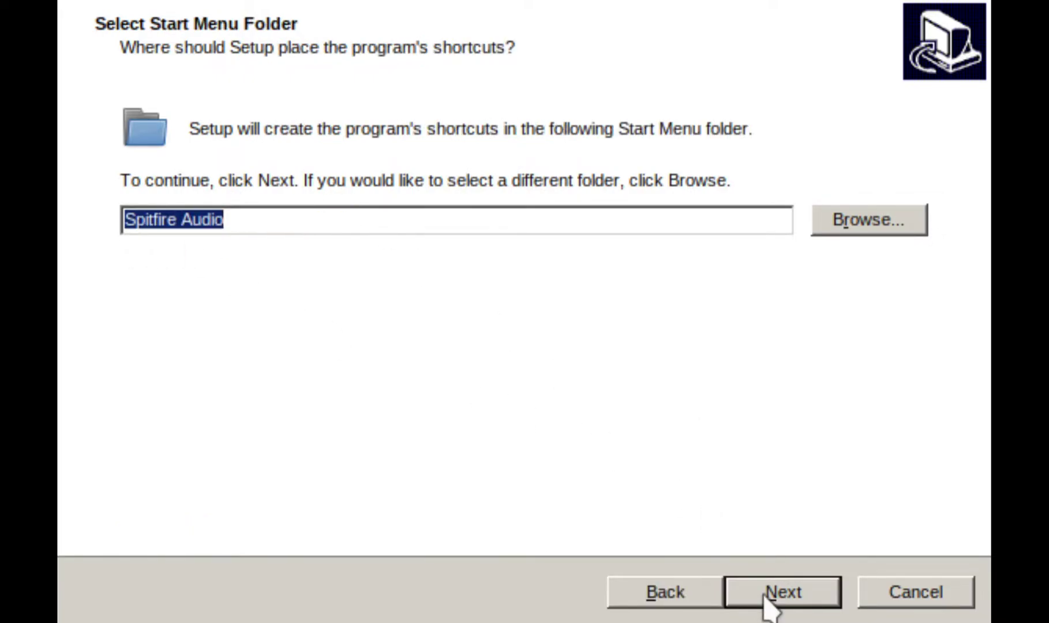
left_click(772, 603)
left_click(764, 598)
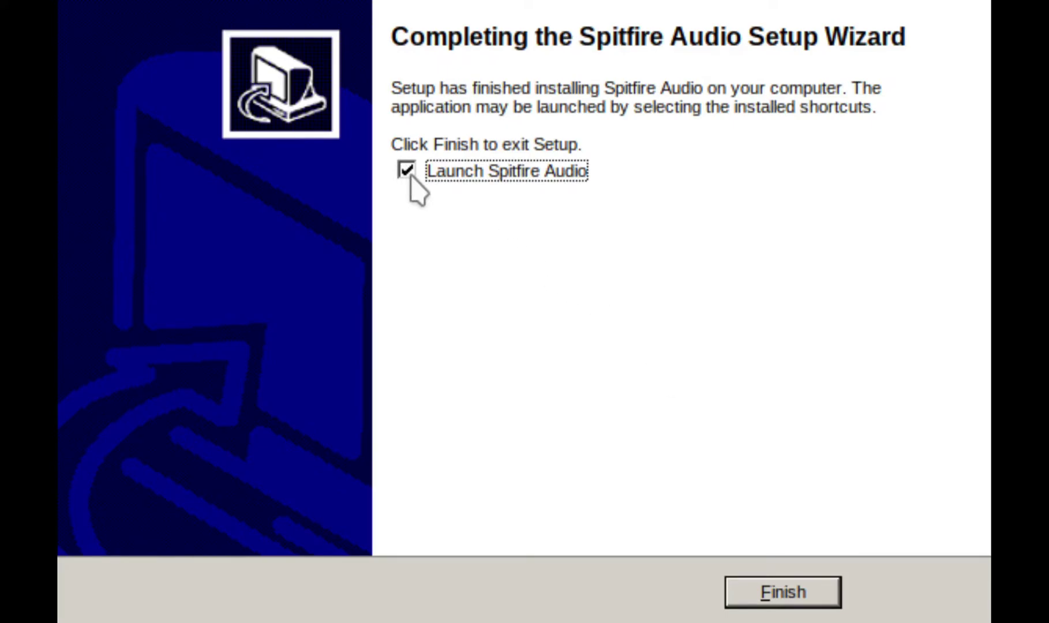
left_click(795, 593)
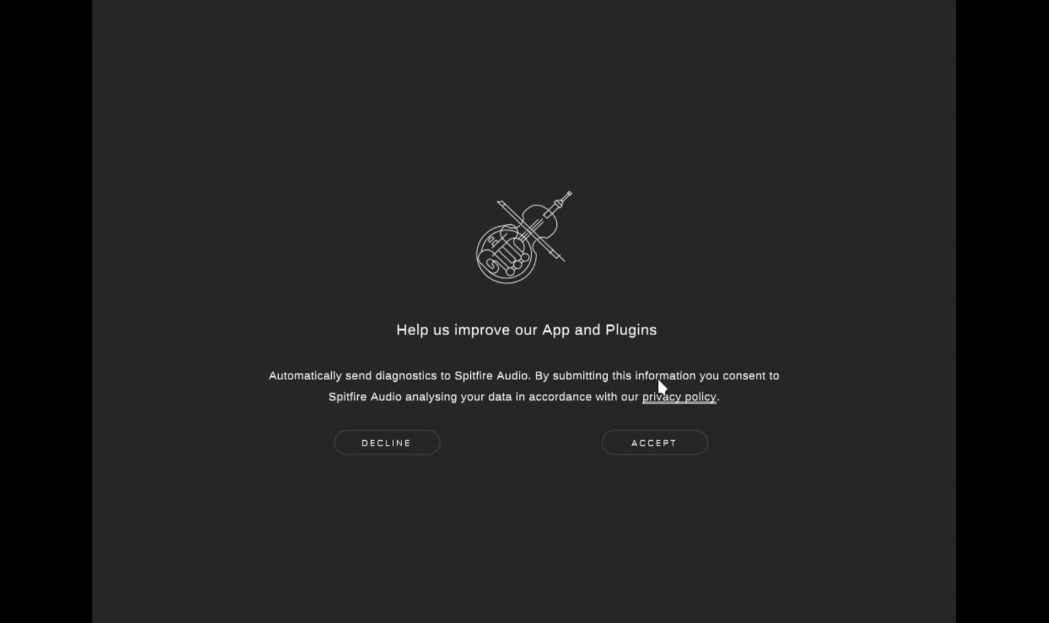
- Accept sending diagnostics to Spitfire Audio and sign in with the account's e-mail and password
left_click(652, 441)
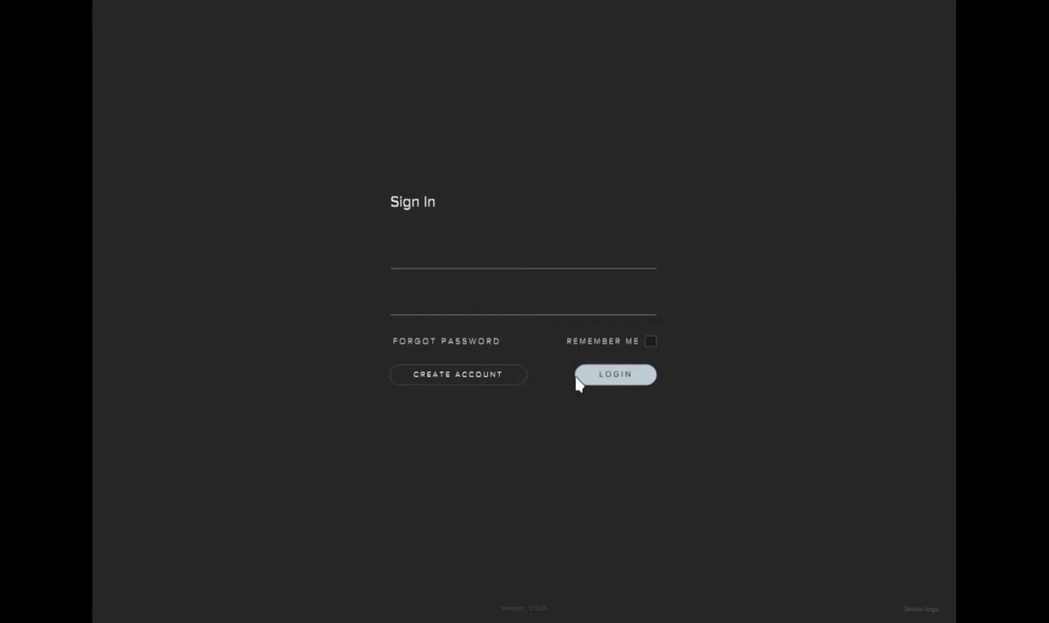
left_click(620, 381)
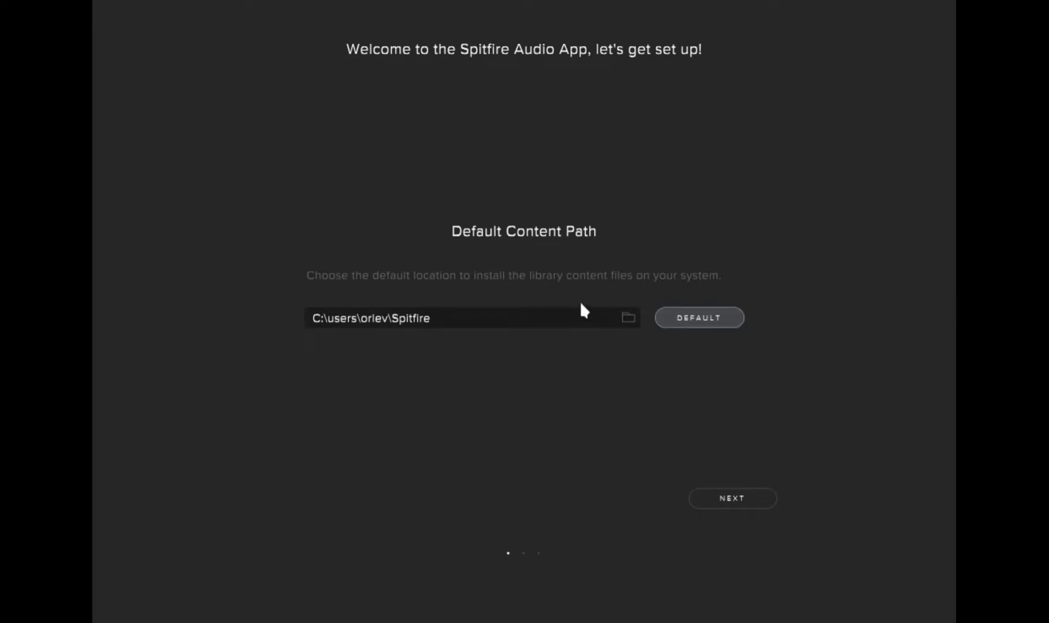
- Accept the default content path and the VST2 paths C:\Program Files (x86)\VstPlugins and C:\Program Files\VstPlugins, and finish the app's initial setup
left_click(734, 500)
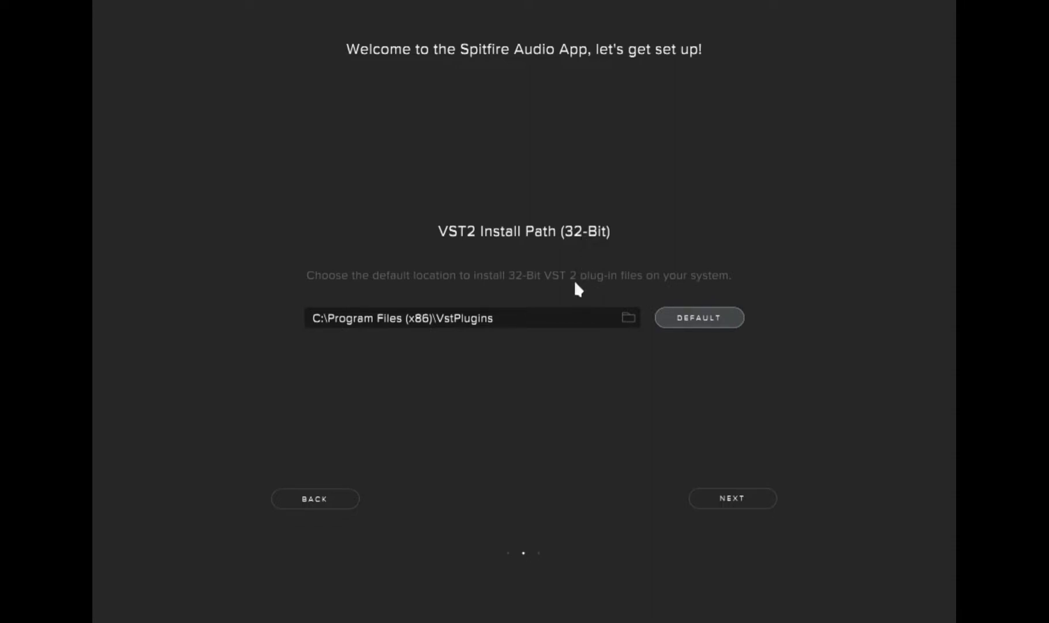
left_click(736, 498)
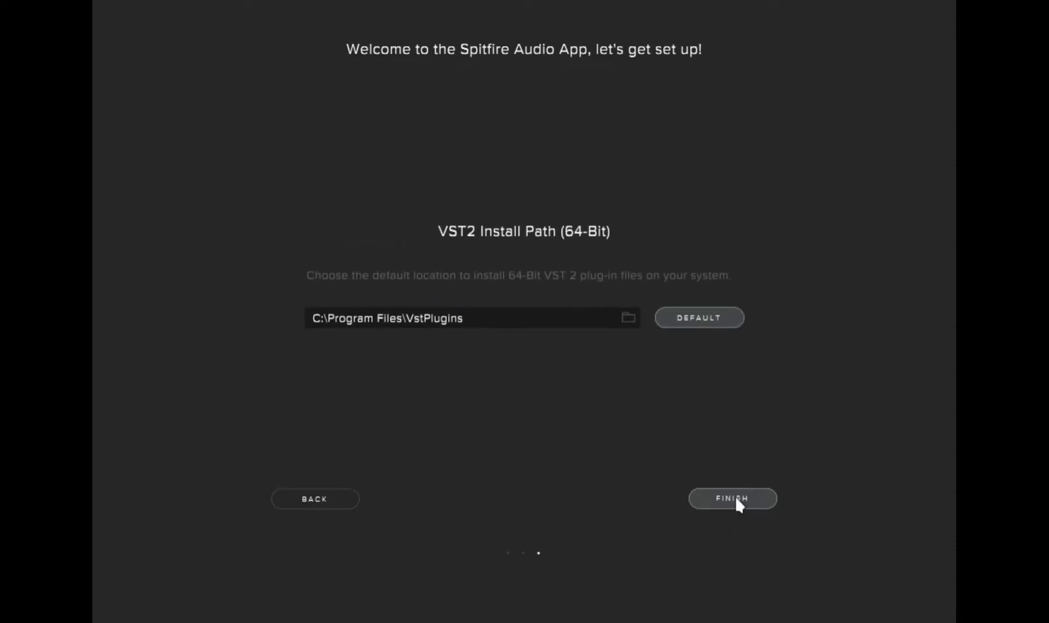
left_click(736, 498)
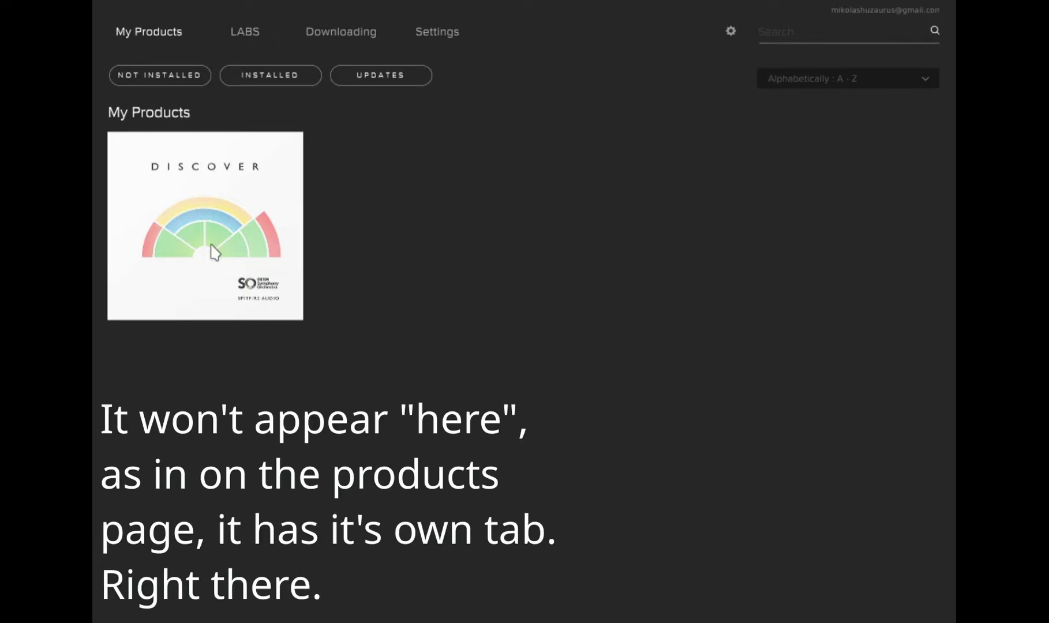
- Install BBCSO Discover from the owned products by downloading it into the Spitfire folder
left_click(215, 252)
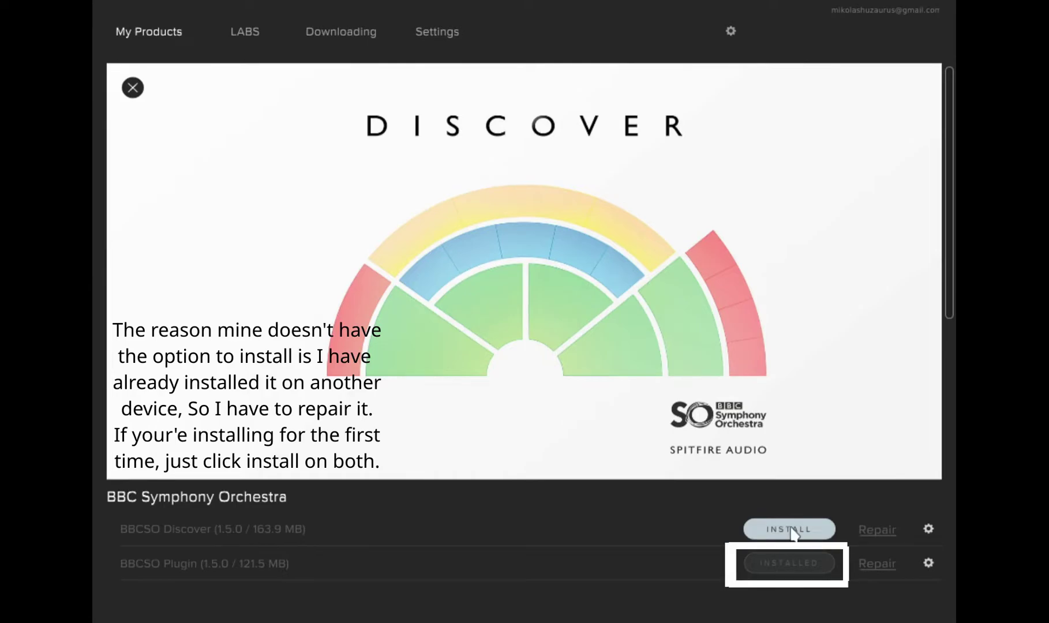
left_click(791, 529)
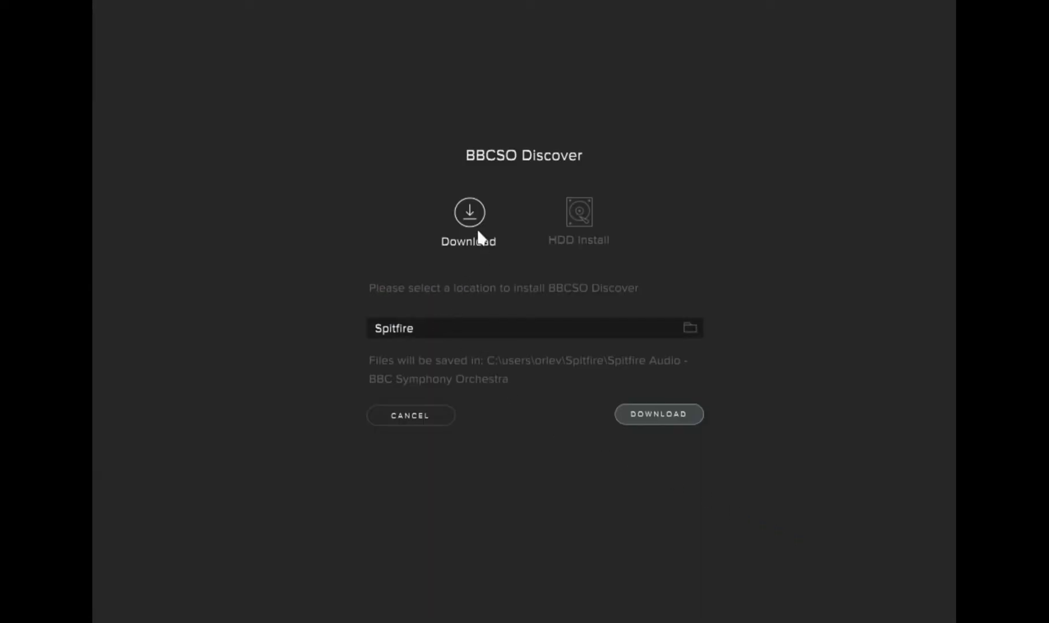
left_click(660, 418)
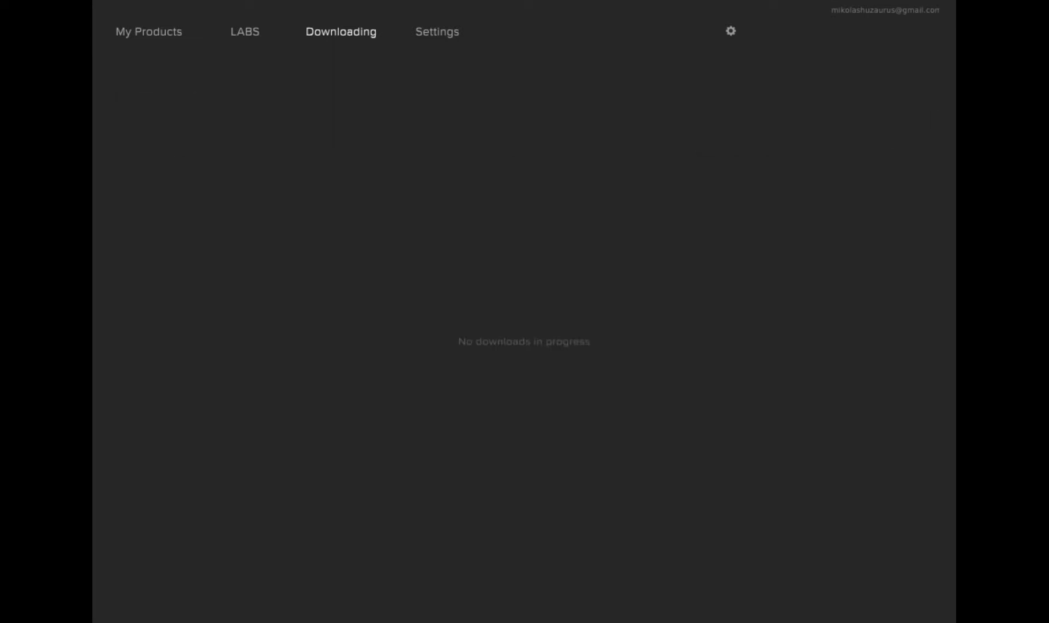
- Find the Strings instrument in the LABS catalogue and download it for installation
left_click(158, 31)
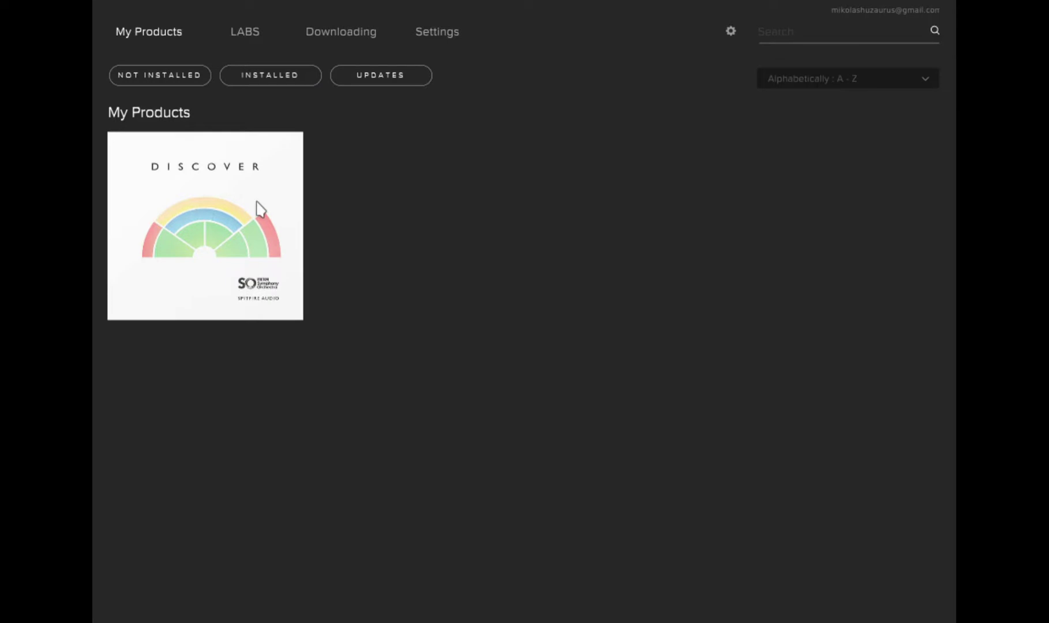
left_click(250, 35)
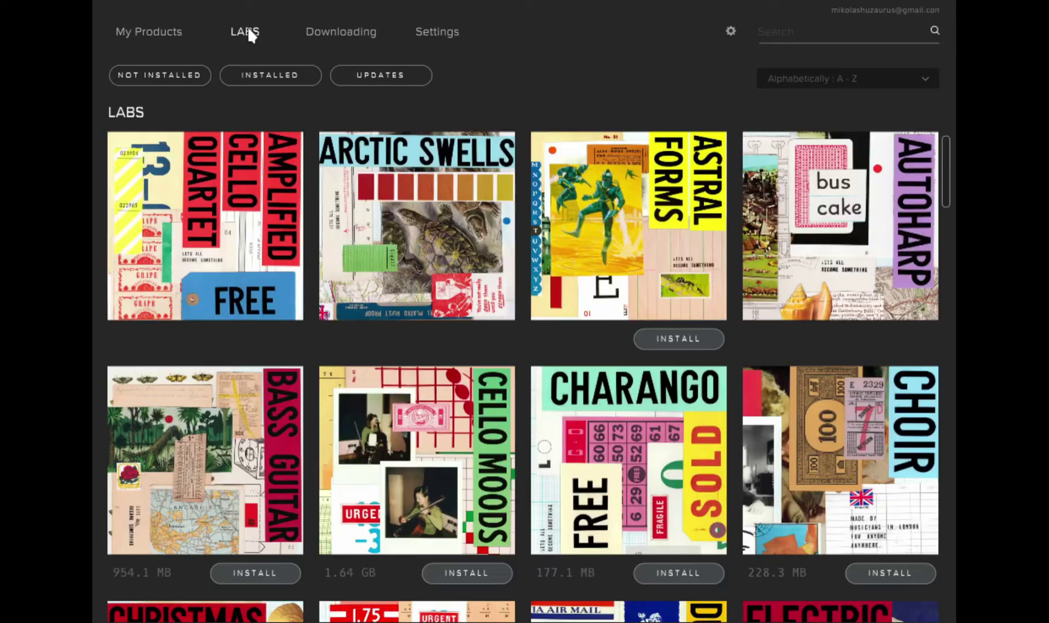
scroll(777, 349, "down", 5)
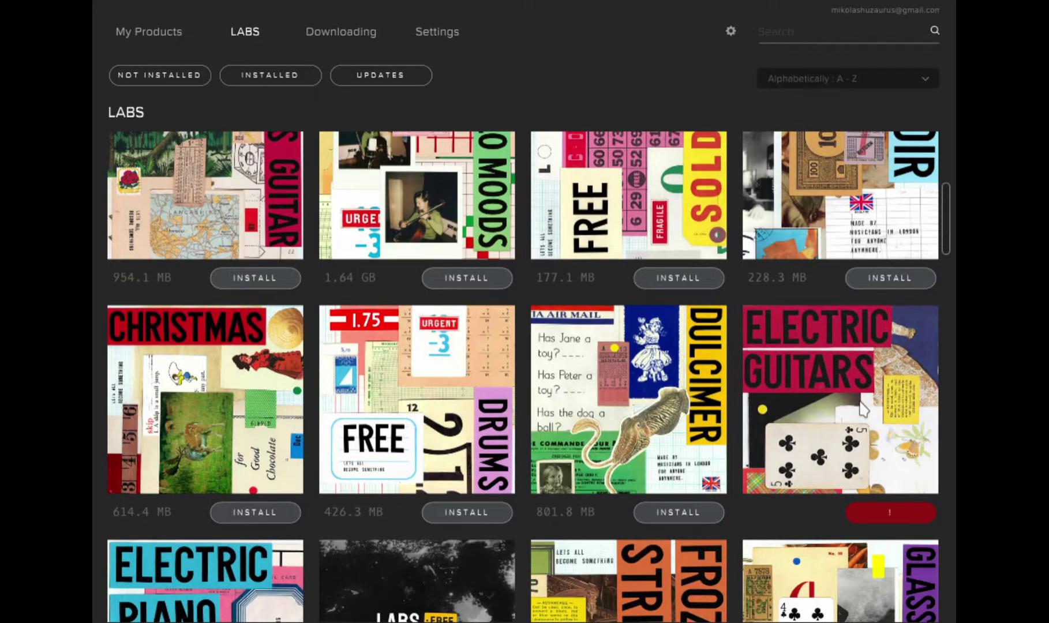
scroll(625, 298, "down", 4)
scroll(449, 413, "up", 1)
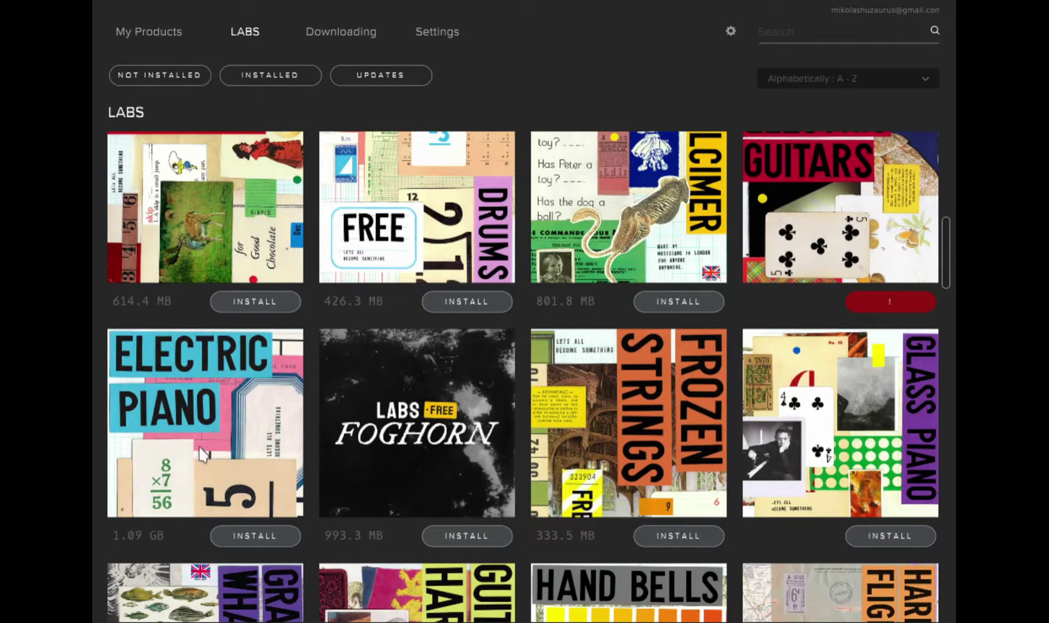
scroll(683, 443, "down", 15)
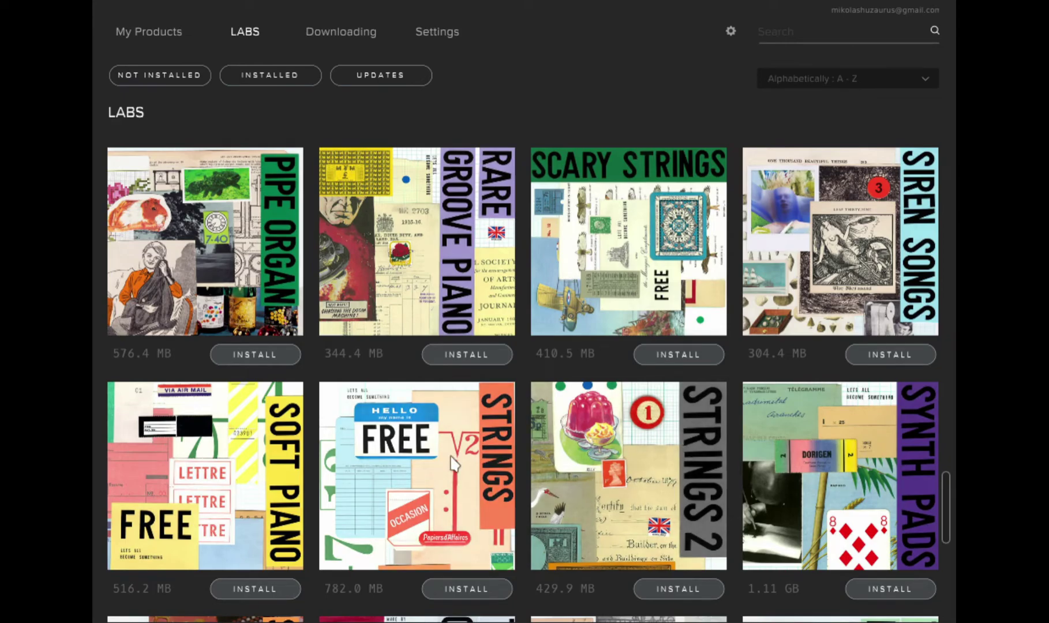
left_click(427, 473)
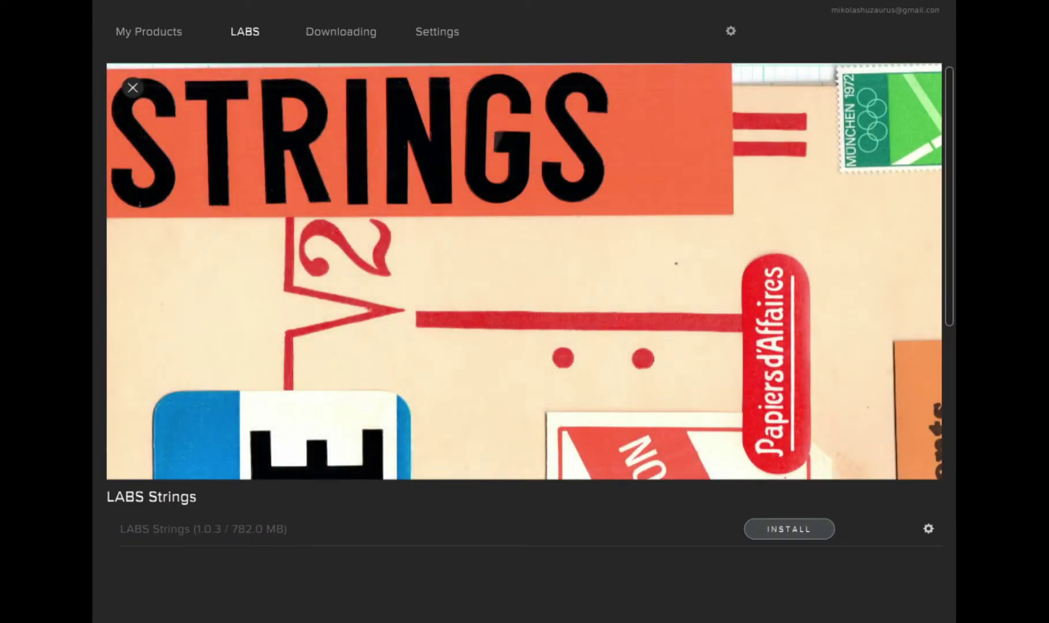
left_click(795, 530)
left_click(633, 414)
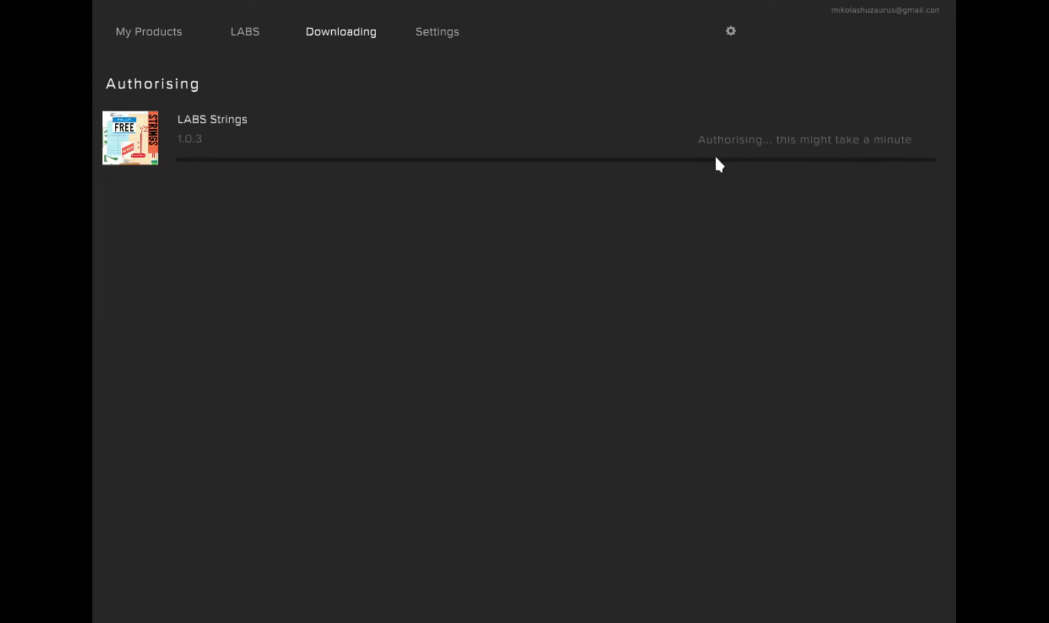
- Review the default content path and the 32-bit and 64-bit VST2 install locations in the settings
left_click(433, 34)
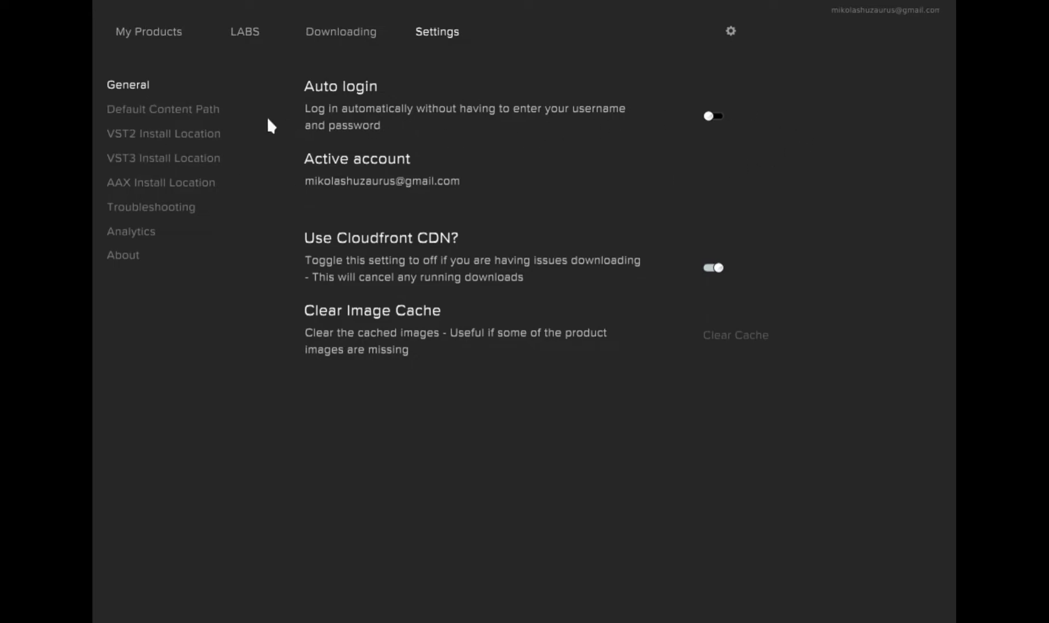
left_click(214, 118)
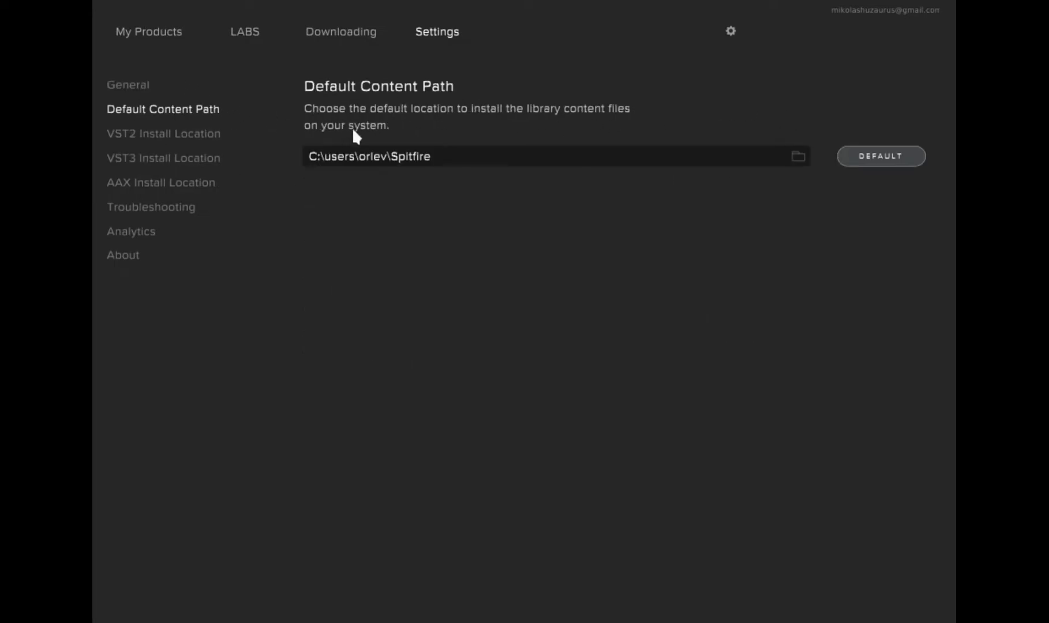
left_click(175, 131)
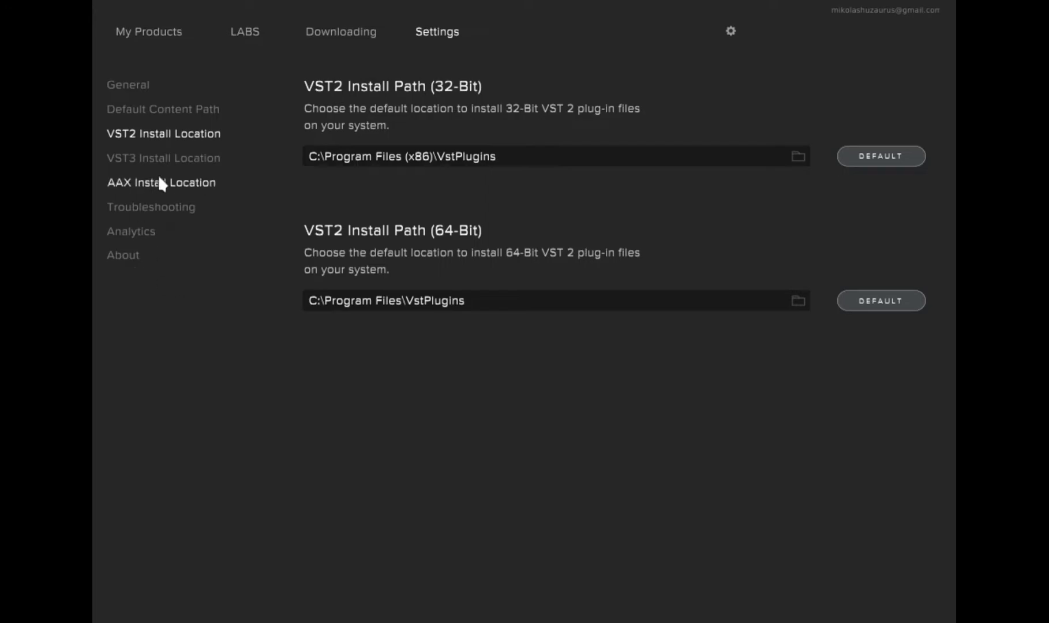
left_click(138, 87)
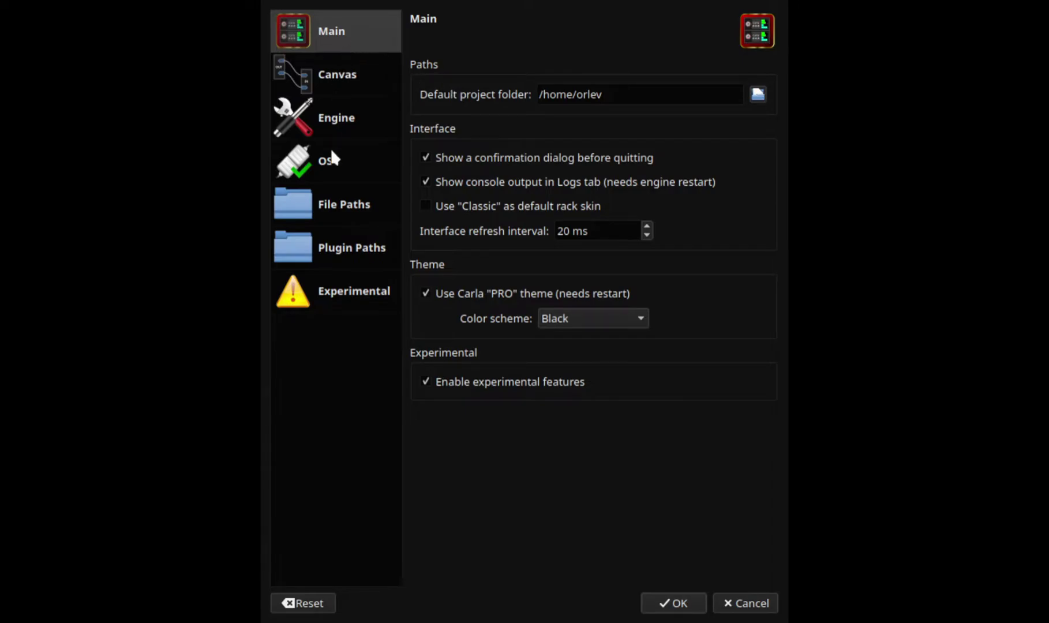
- In Carla's experimental settings, enable plugin bridges, Wine bridges and jack applications, and apply the changes
left_click(337, 297)
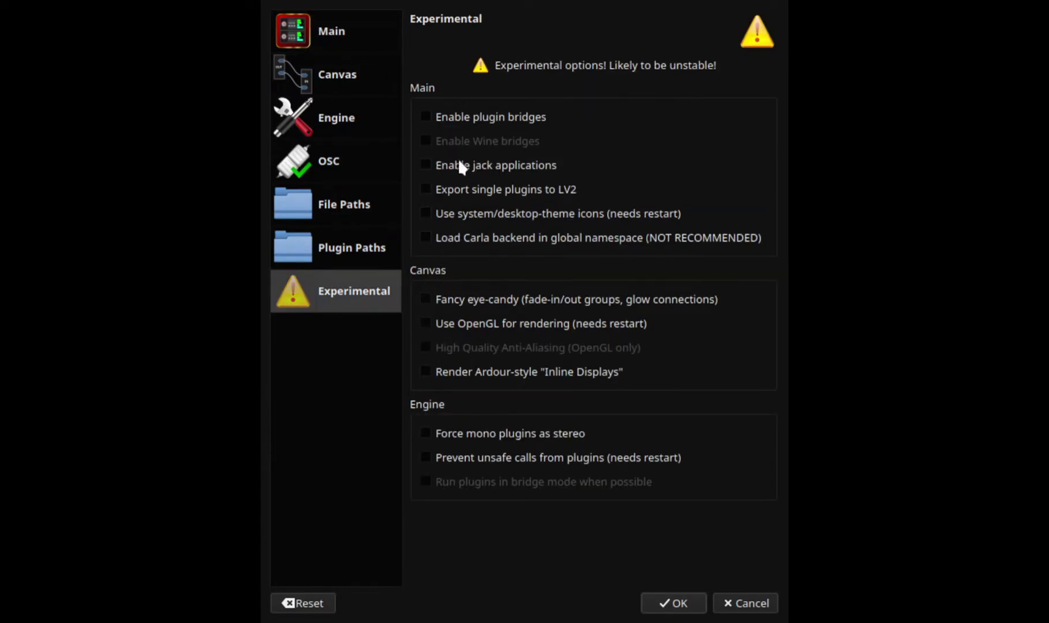
left_click(427, 117)
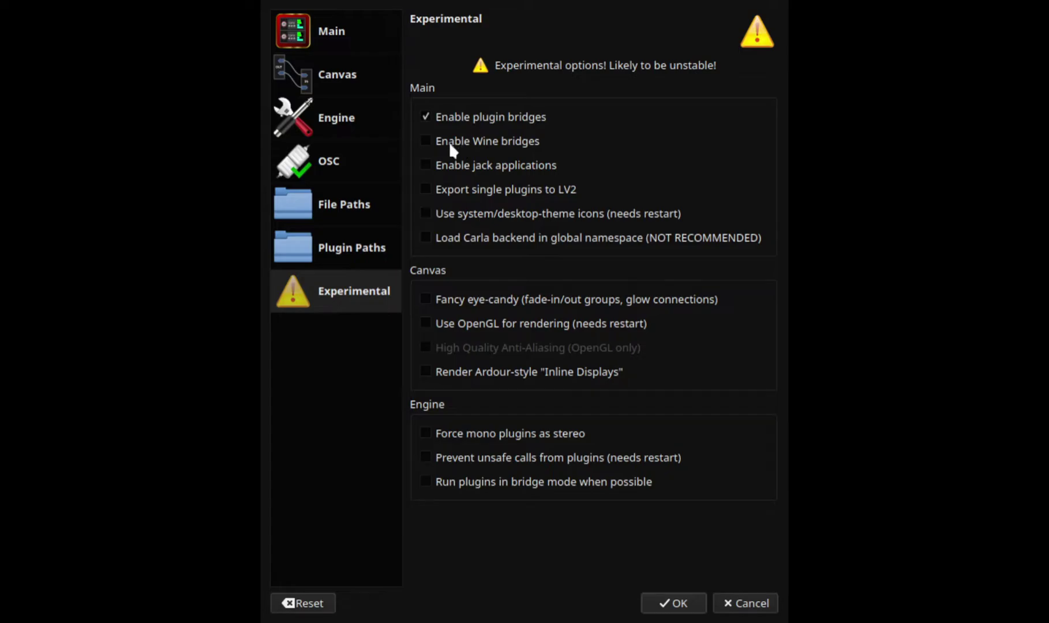
left_click(425, 142)
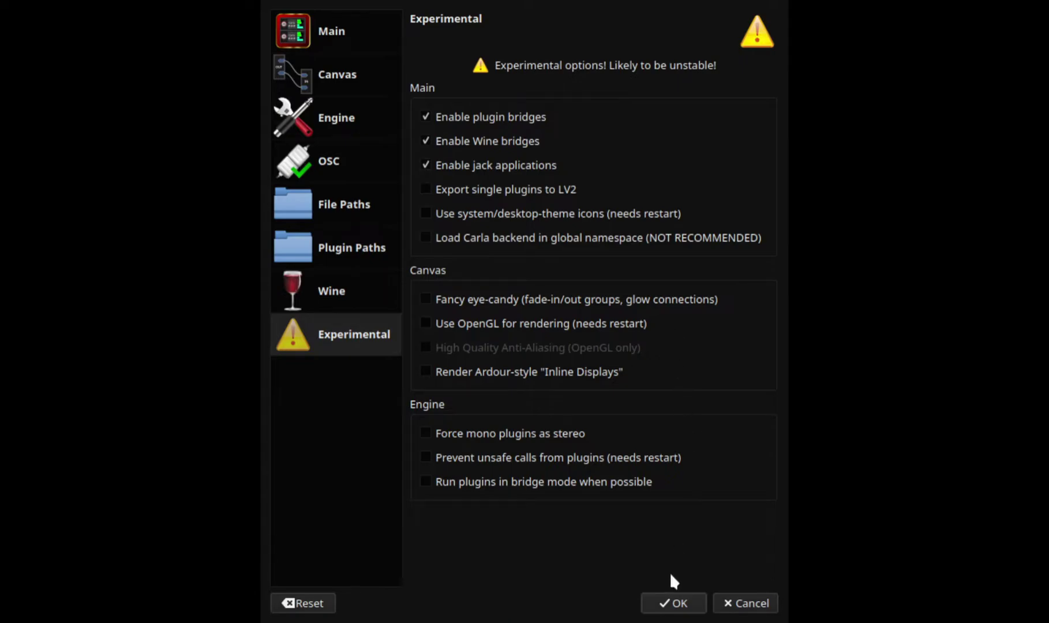
left_click(679, 606)
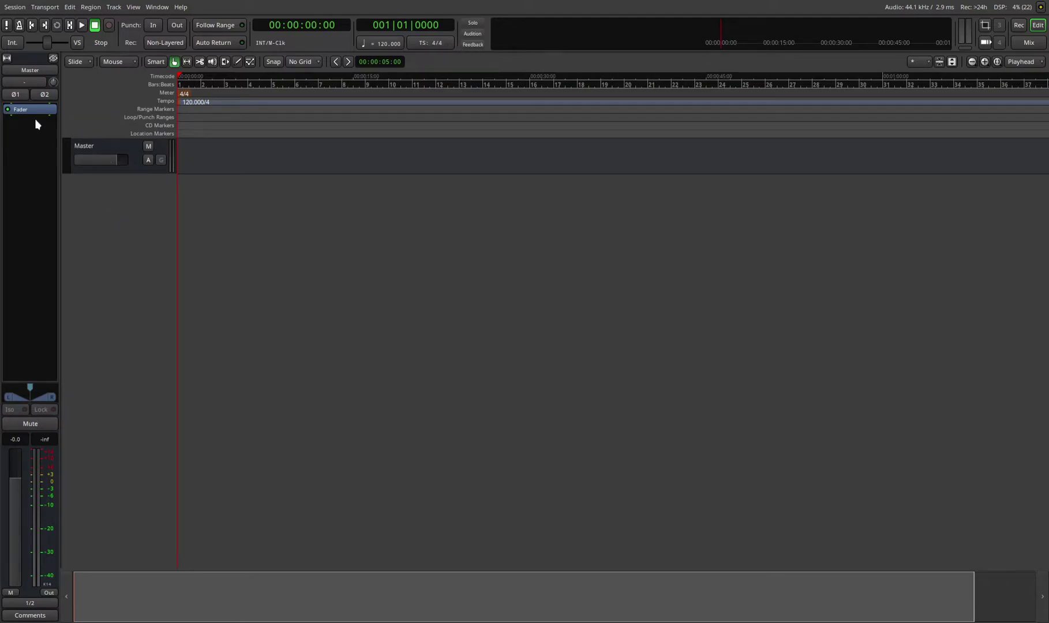
- In Ardour, add one MIDI track with Carla-Patchbay (VST) as its instrument
double_click(182, 248)
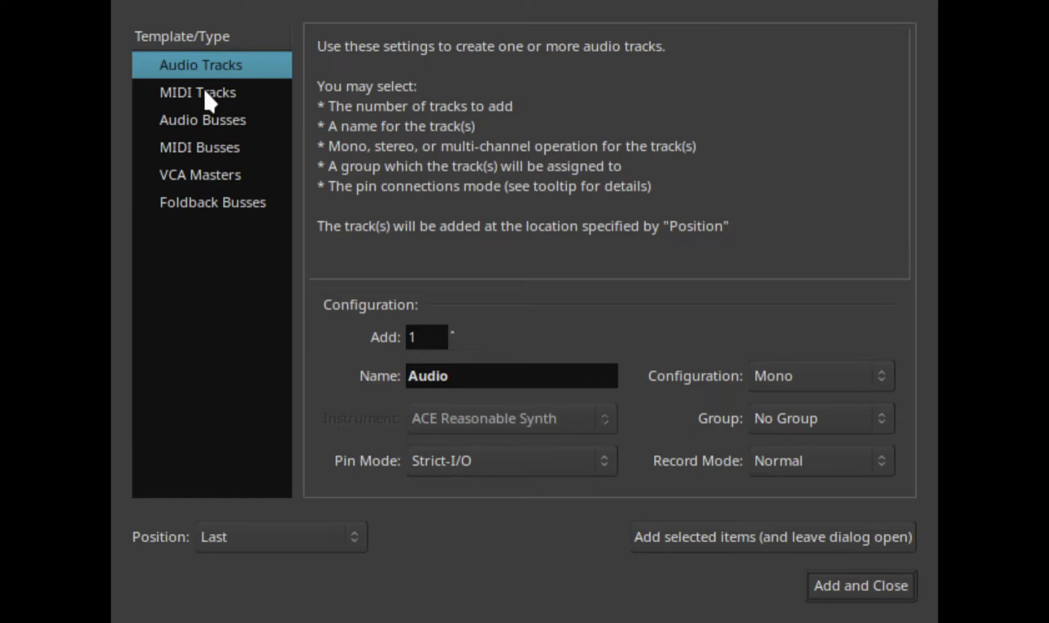
left_click(184, 103)
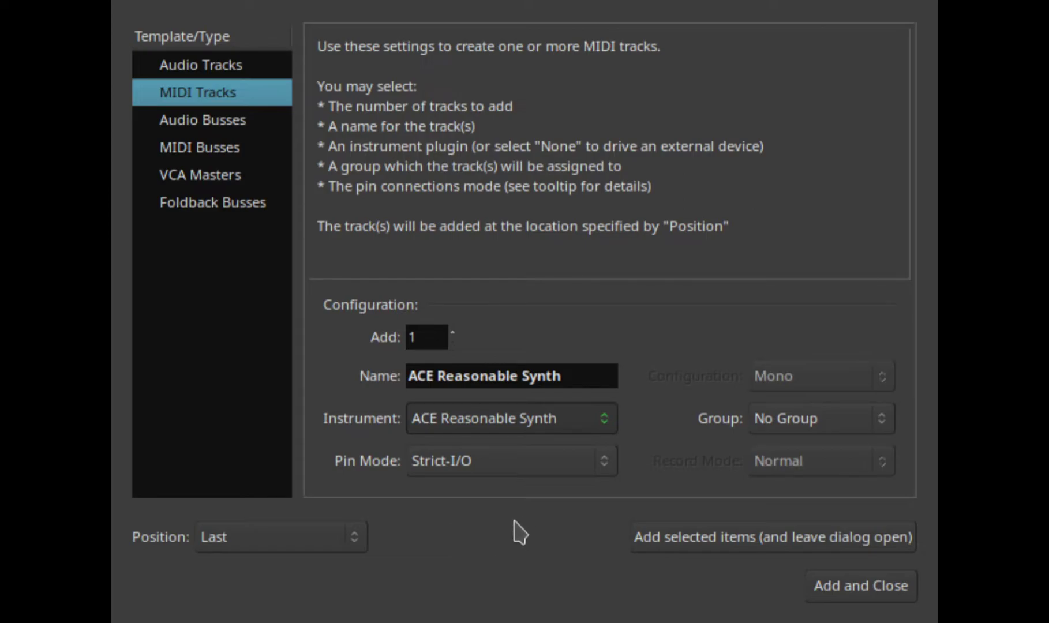
key("Down")
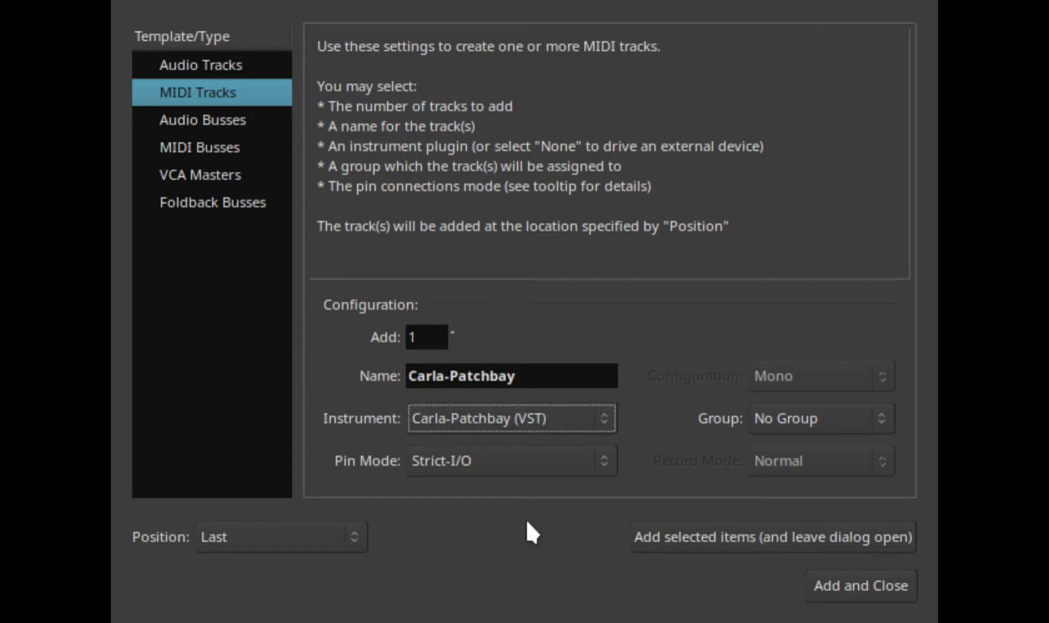
left_click(841, 583)
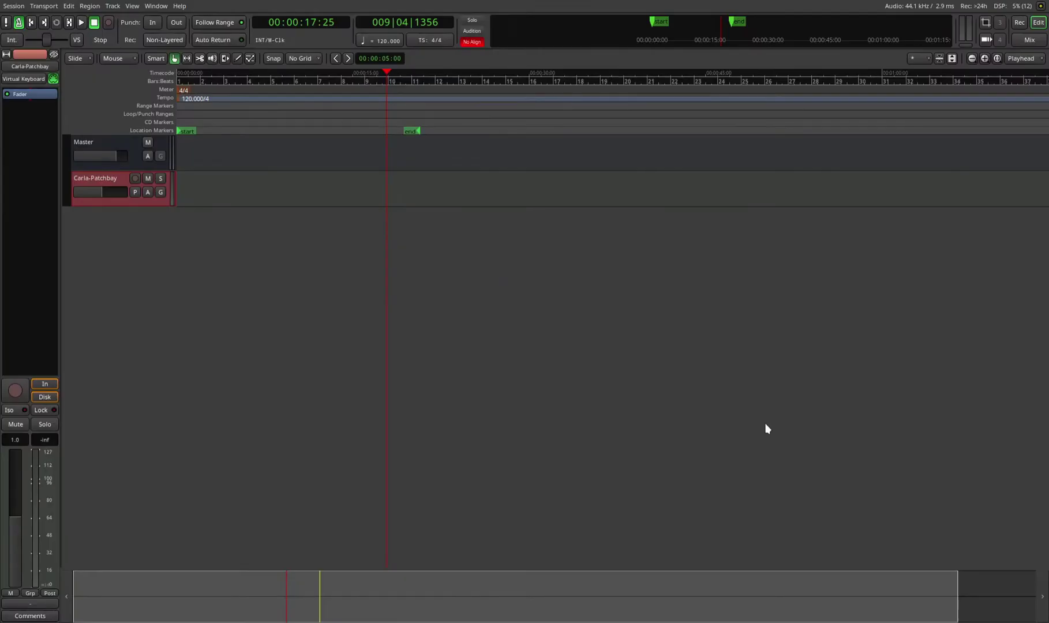
- Search the plug-in manager for "carla" and insert the LV2 version of Carla-Patchbay with 2/2 audio channels on the Carla-Patchbay track
left_click_drag(22, 89, 30, 97)
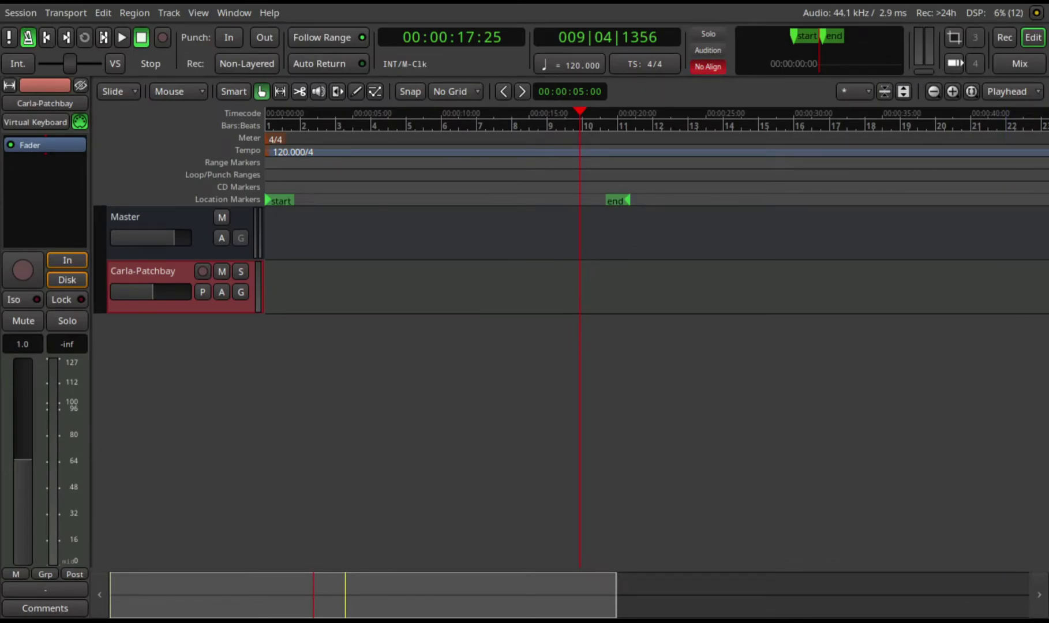
double_click(45, 153)
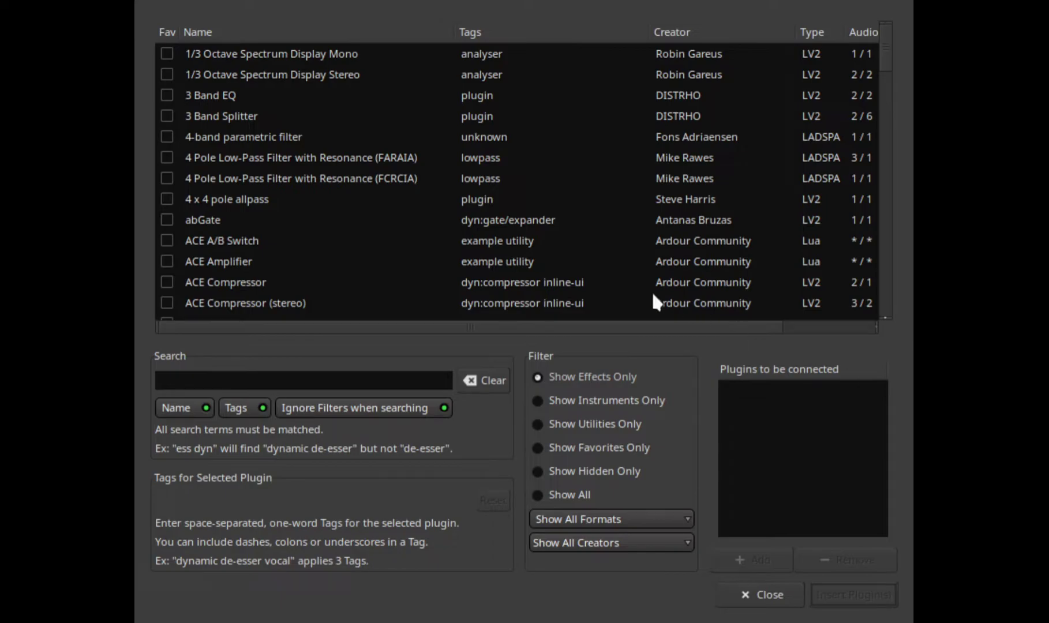
left_click(256, 380)
type("carla")
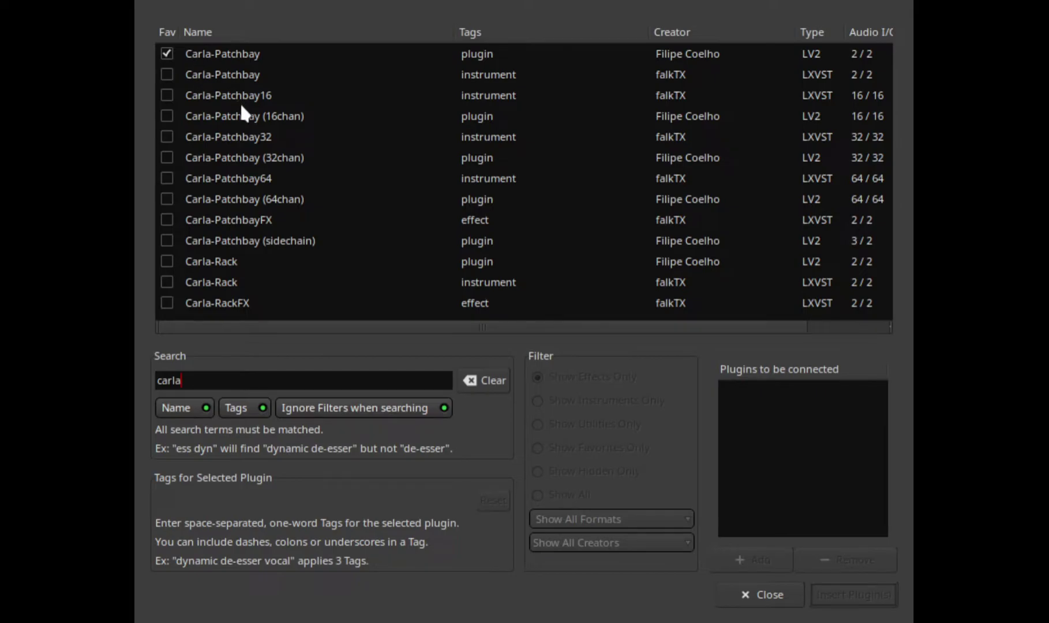
left_click(167, 56)
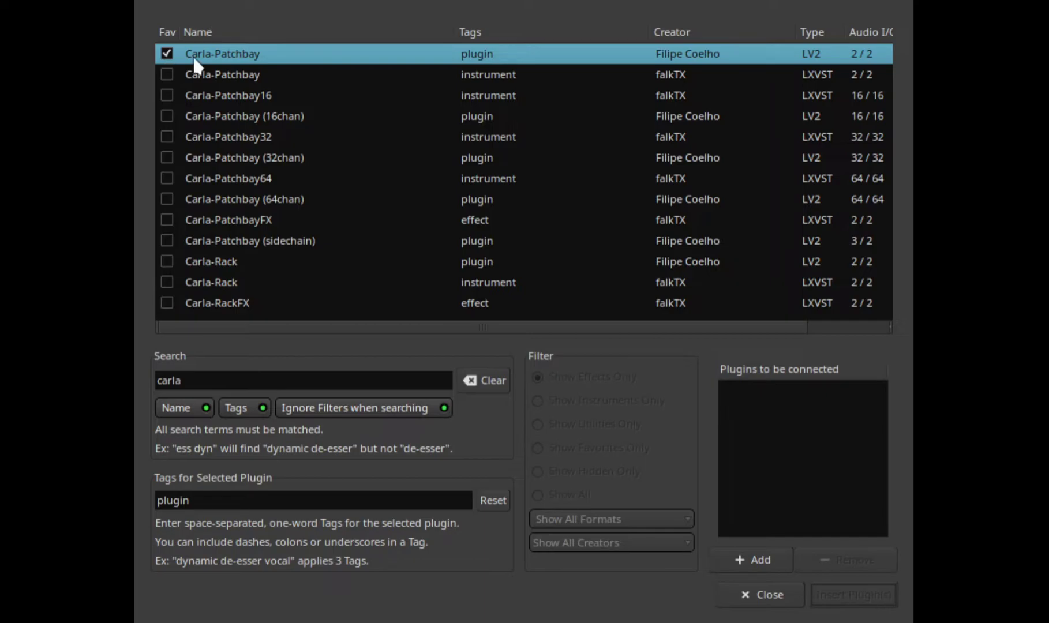
left_click(772, 557)
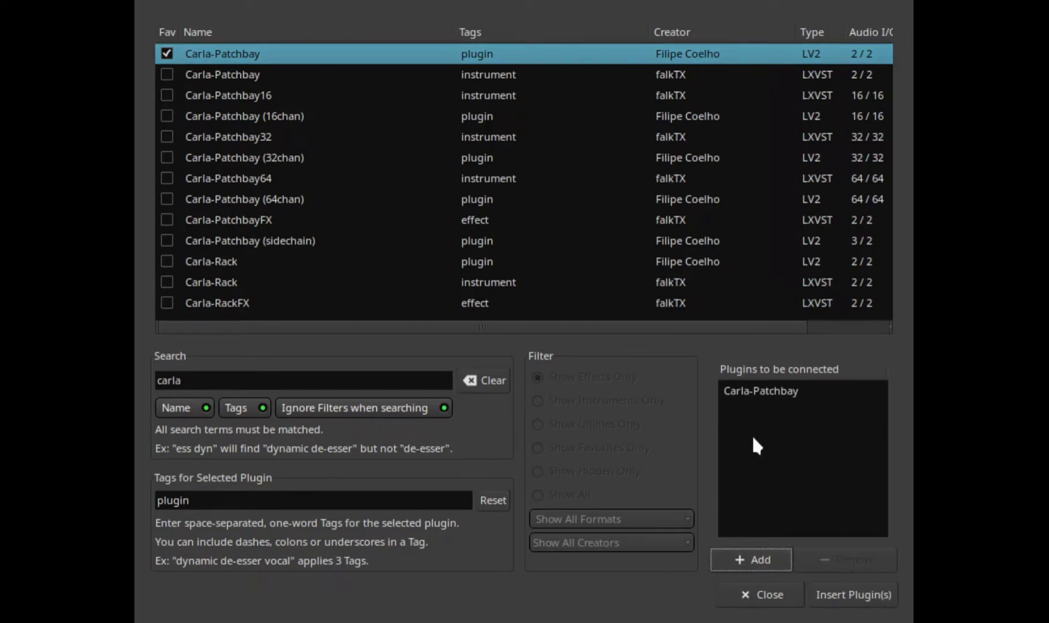
left_click(861, 596)
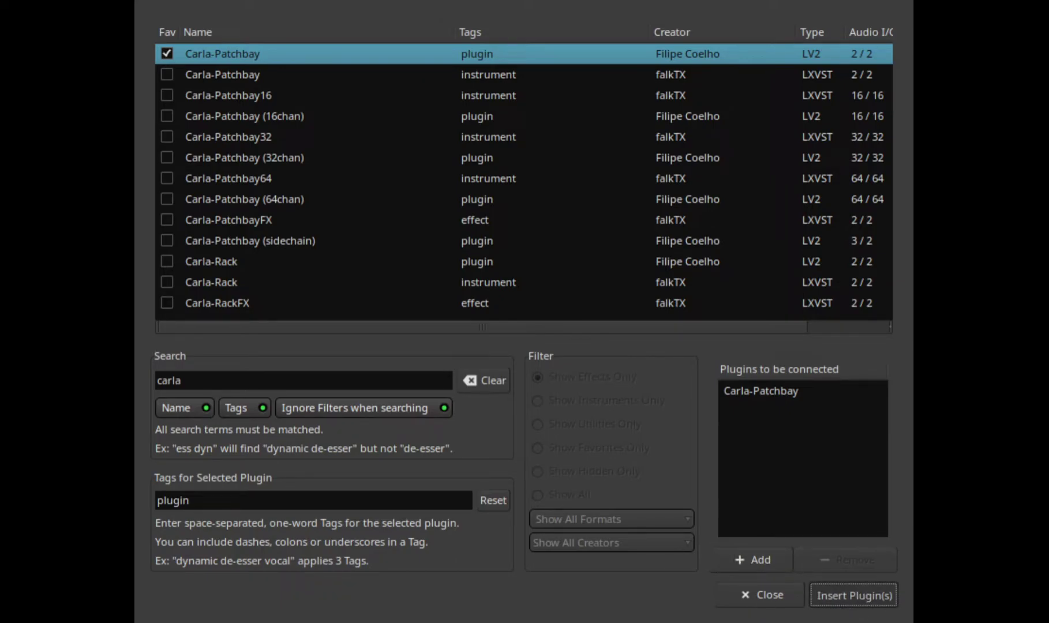
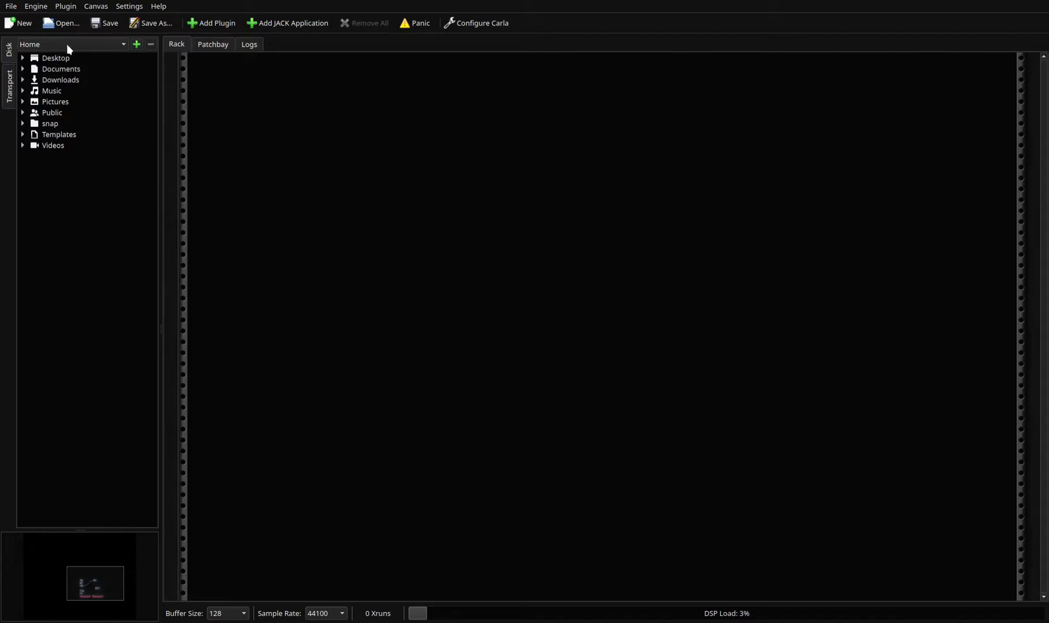
- Start adding a new folder to Carla's disk browser and show the hidden folders in the home directory
left_click(138, 45)
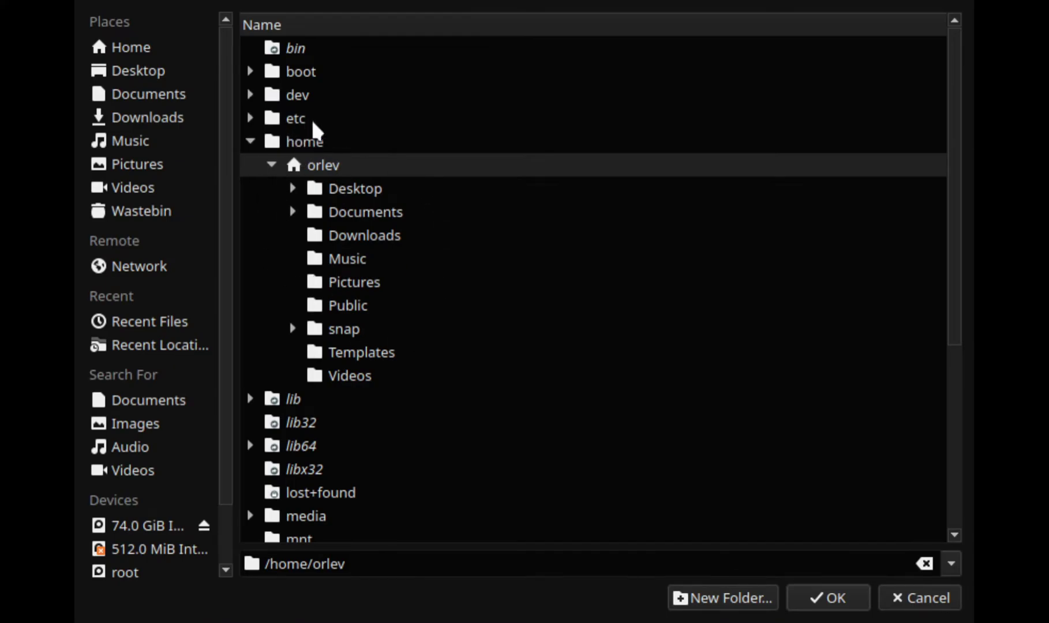
key("Down")
key("Down")
key("Down")
key("Down")
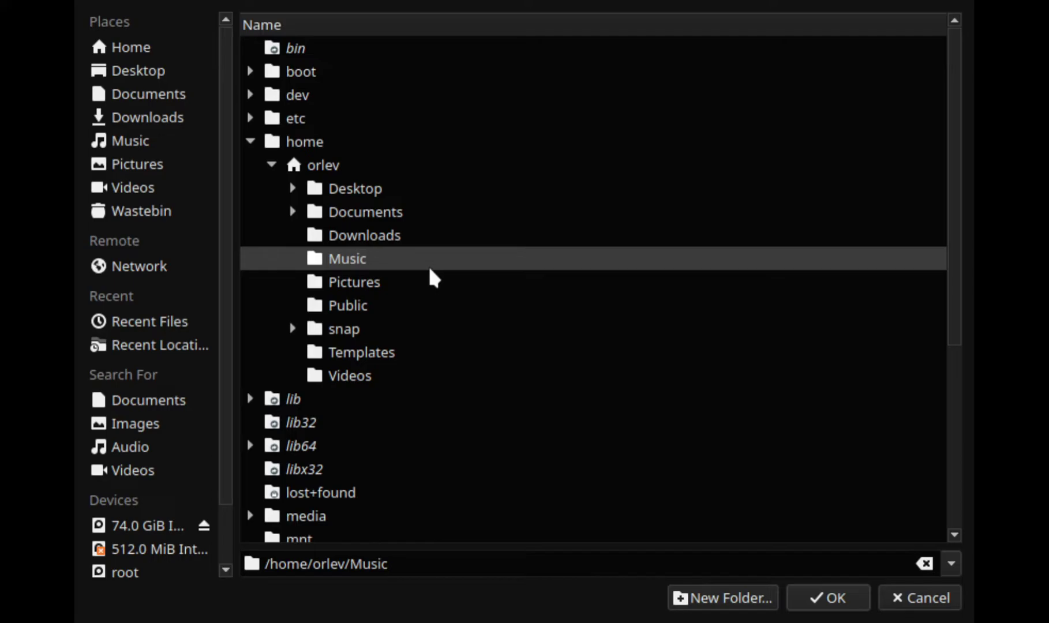
key("ctrl+h")
scroll(427, 264, "down", 3)
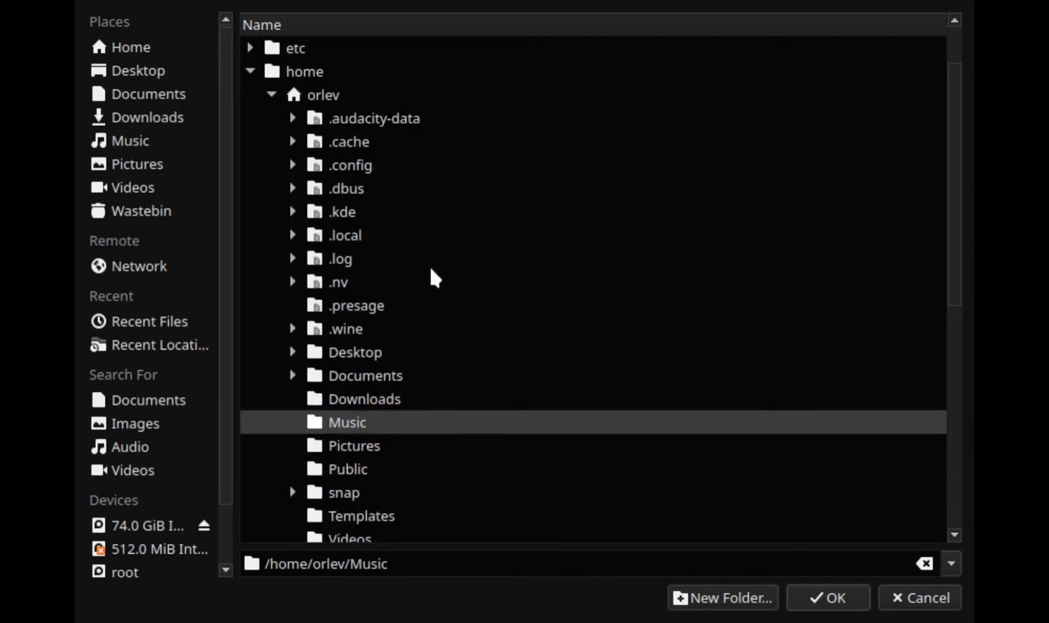
scroll(428, 270, "up", 2)
key("ctrl+h")
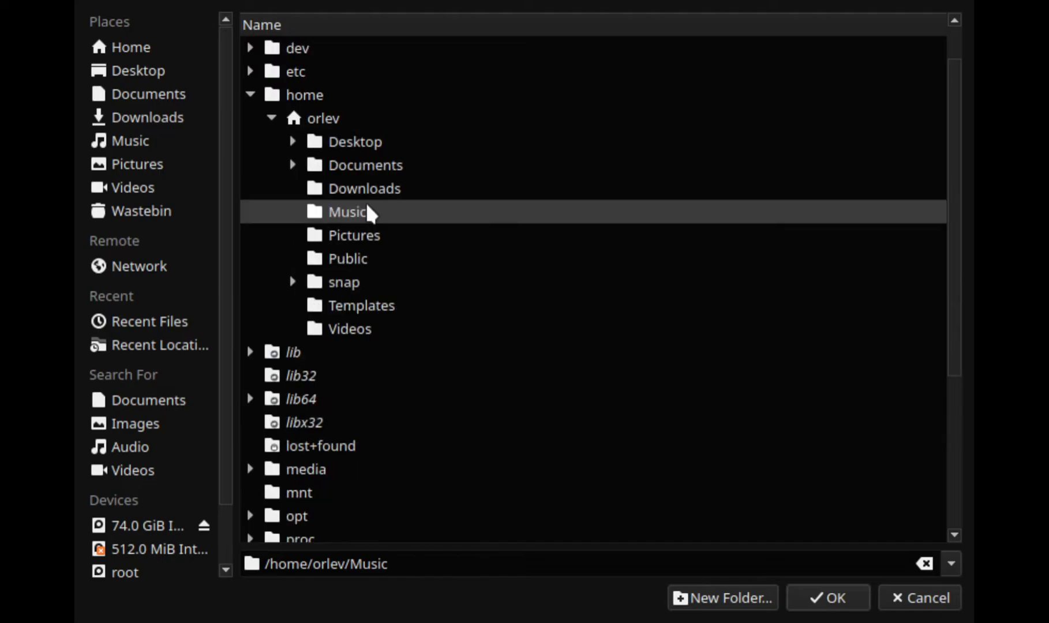
key("ctrl+h")
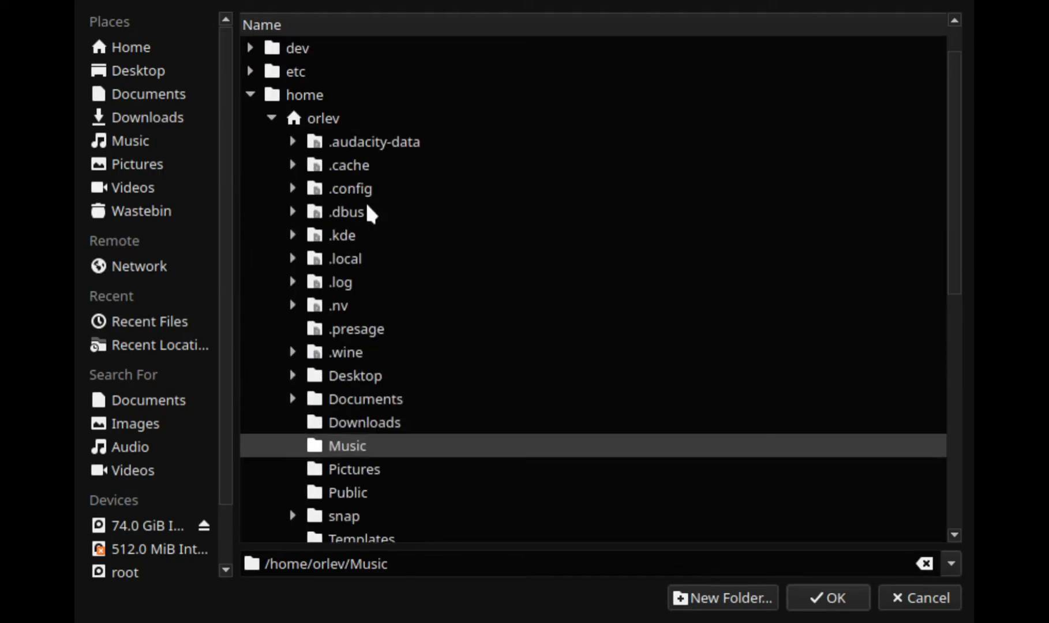
left_click(497, 207)
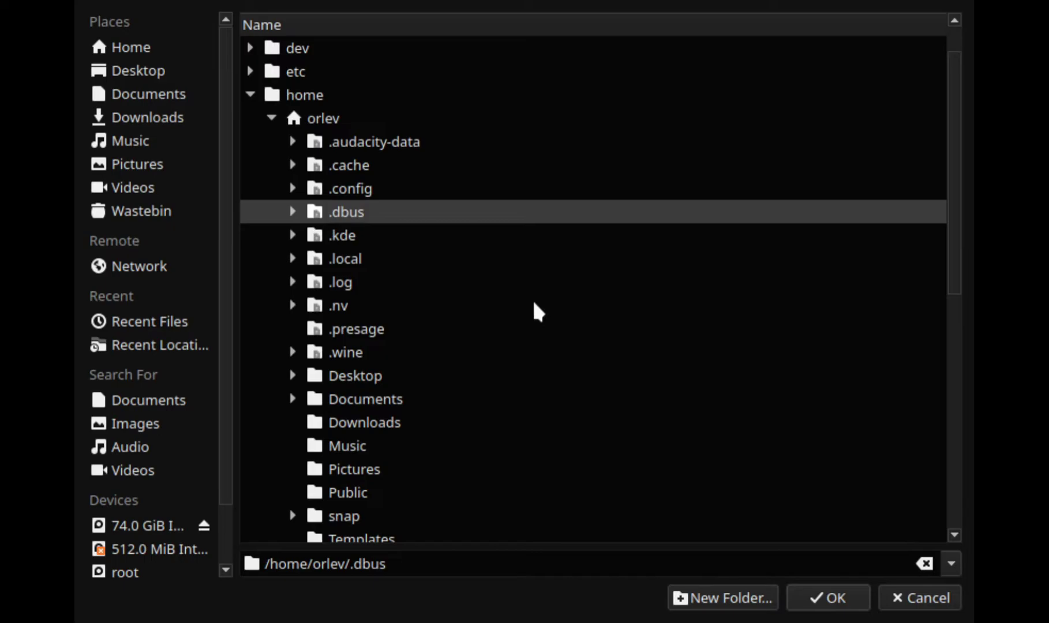
key("ctrl+h")
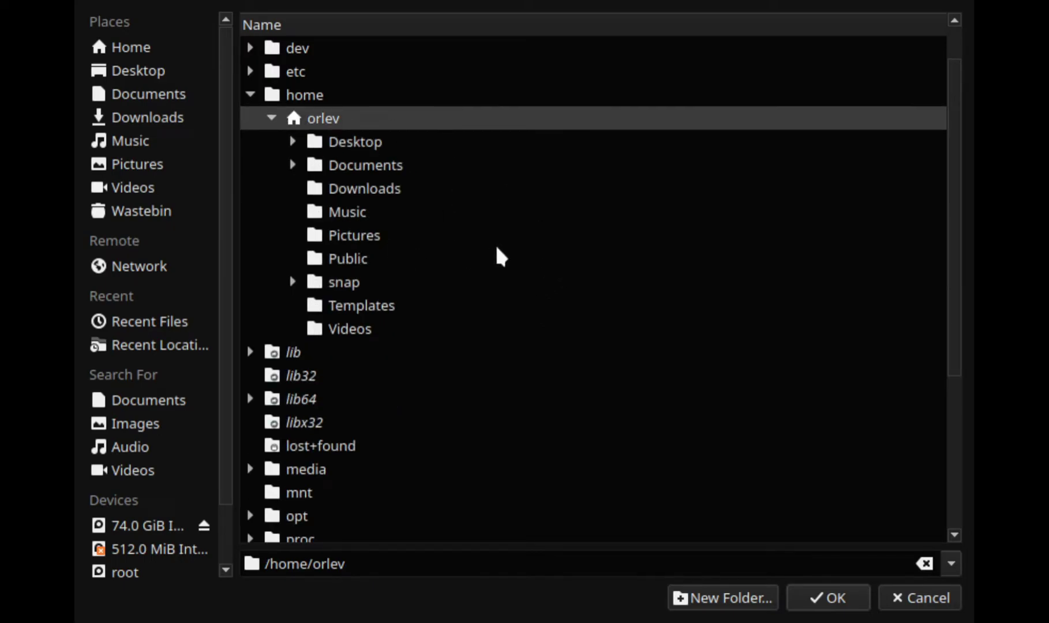
key("ctrl+h")
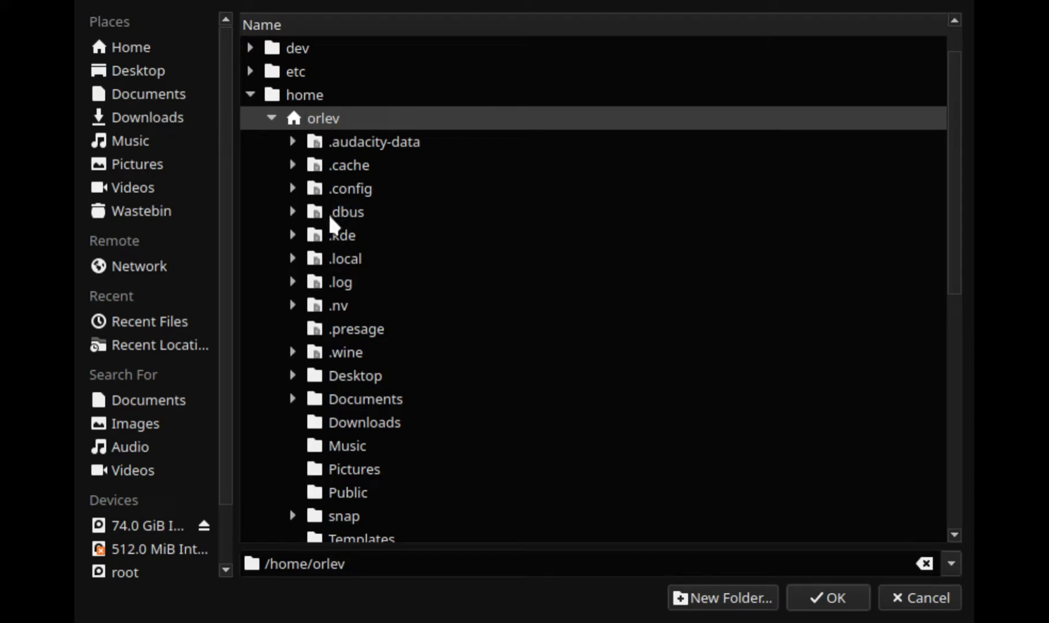
- Add the VstPlugins folder from .wine/drive_c/Program Files to the disk browser
left_click(346, 361)
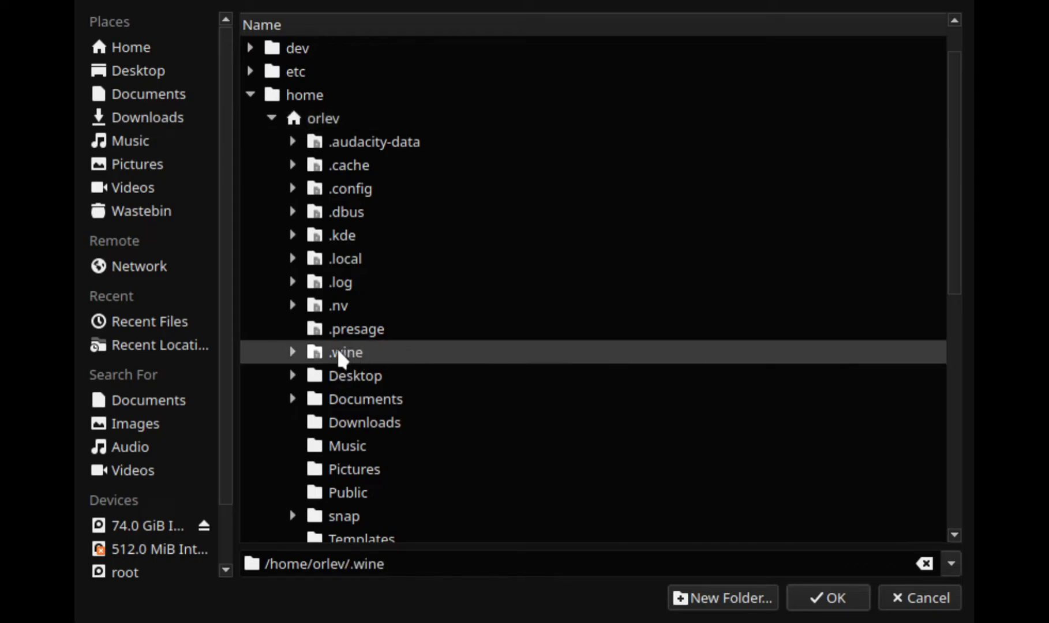
left_click(293, 350)
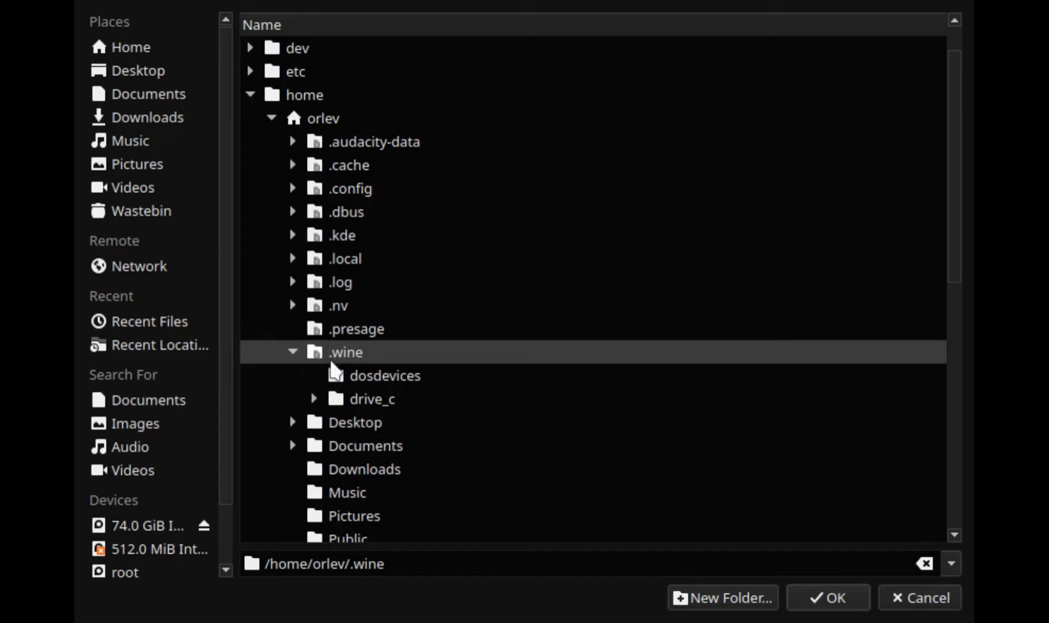
left_click(315, 398)
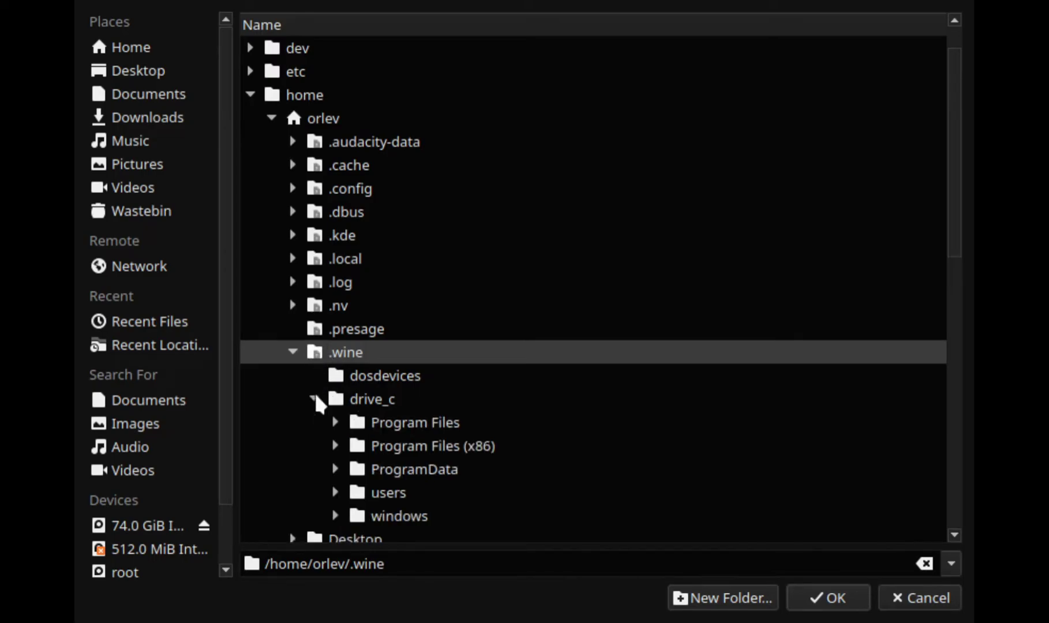
scroll(363, 404, "down", 1)
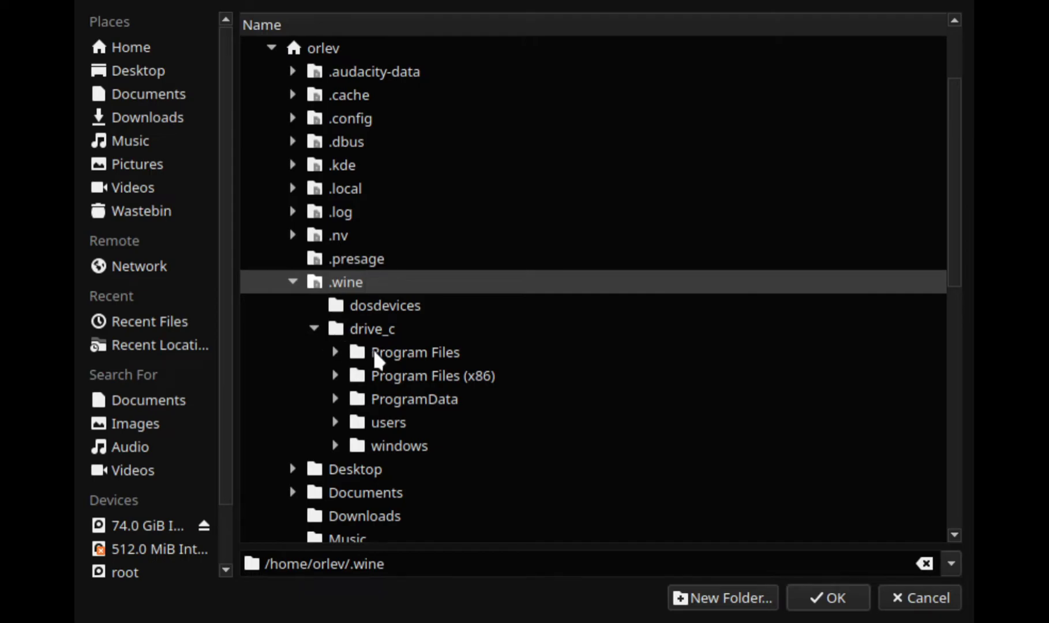
left_click(336, 353)
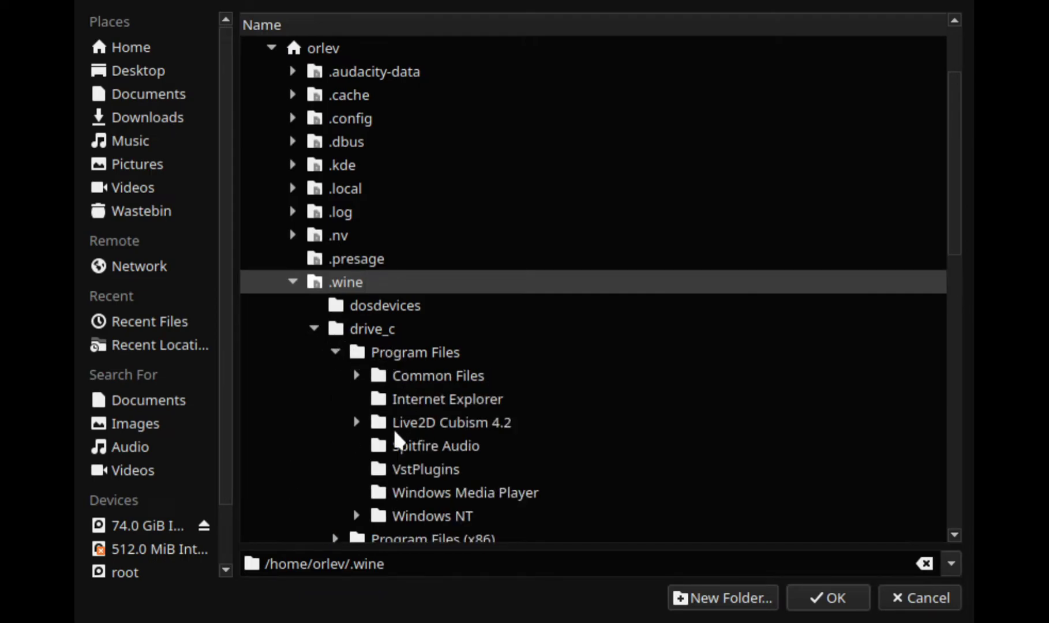
scroll(410, 398, "down", 1)
left_click(439, 378)
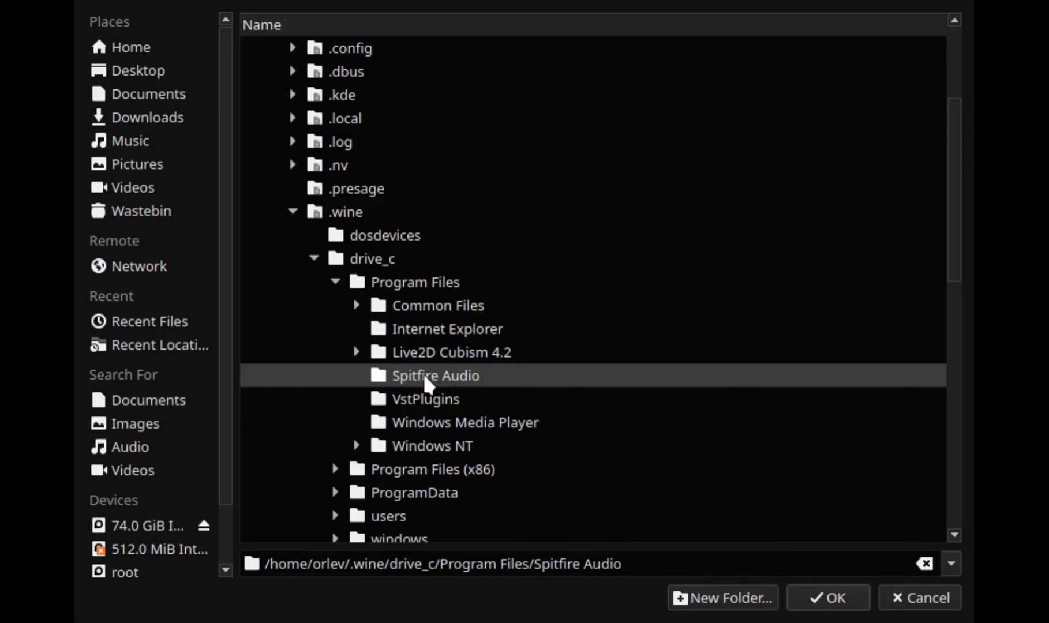
left_click(419, 404)
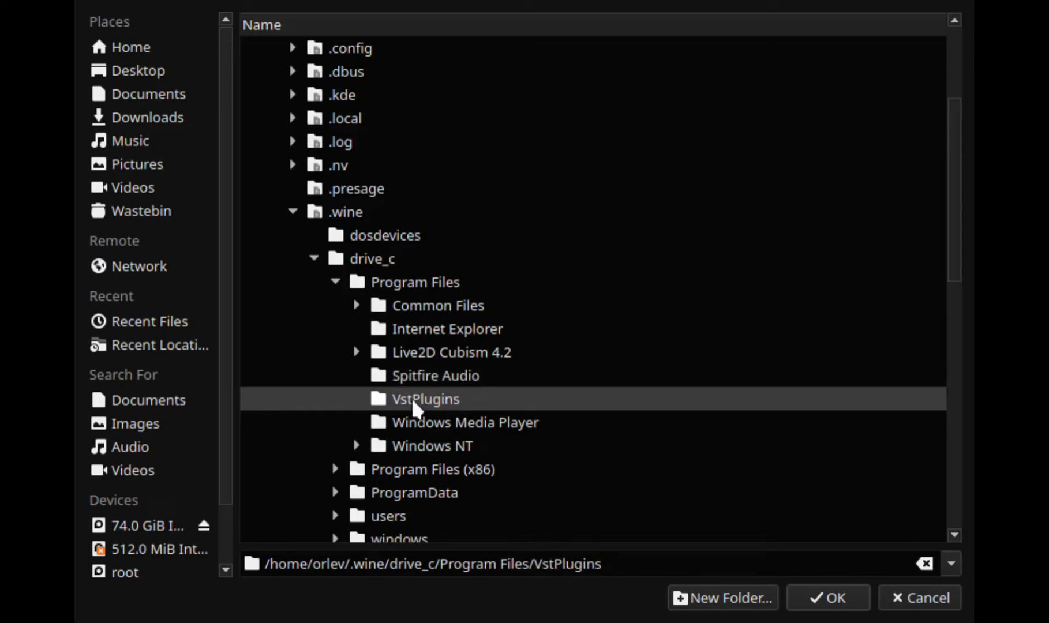
left_click(827, 600)
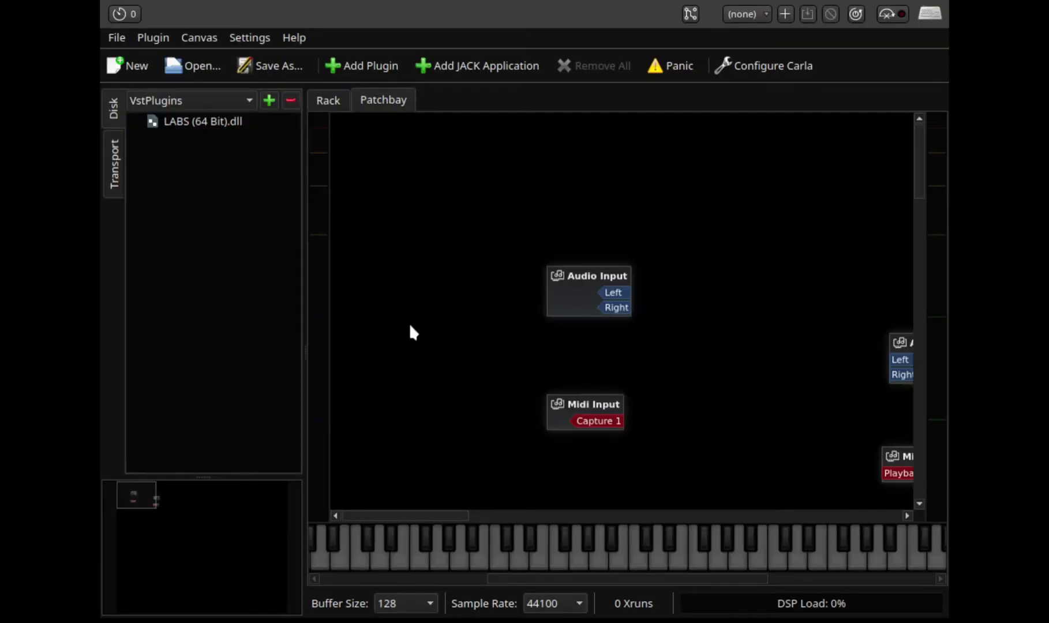
- Load LABS (64 Bit).dll into the patchbay and place the LABS block between the input and output blocks
left_click(212, 122)
left_click_drag(212, 122, 715, 292)
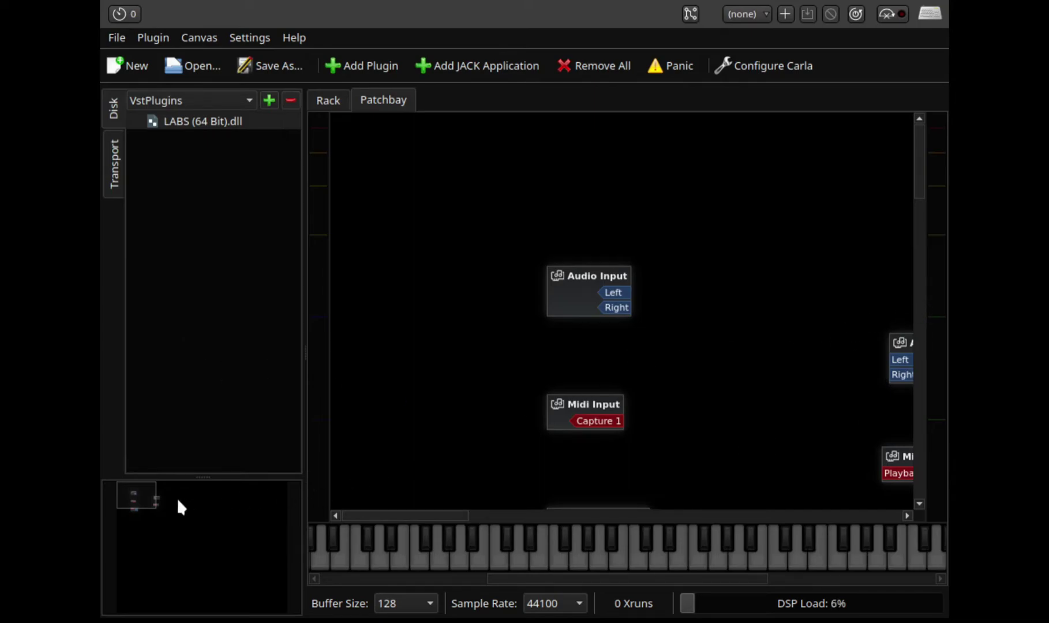
mouse_move(173, 502)
left_mouse_down()
mouse_move(157, 511)
mouse_move(131, 497)
mouse_move(257, 572)
mouse_move(257, 533)
mouse_move(140, 499)
mouse_move(164, 505)
left_mouse_up()
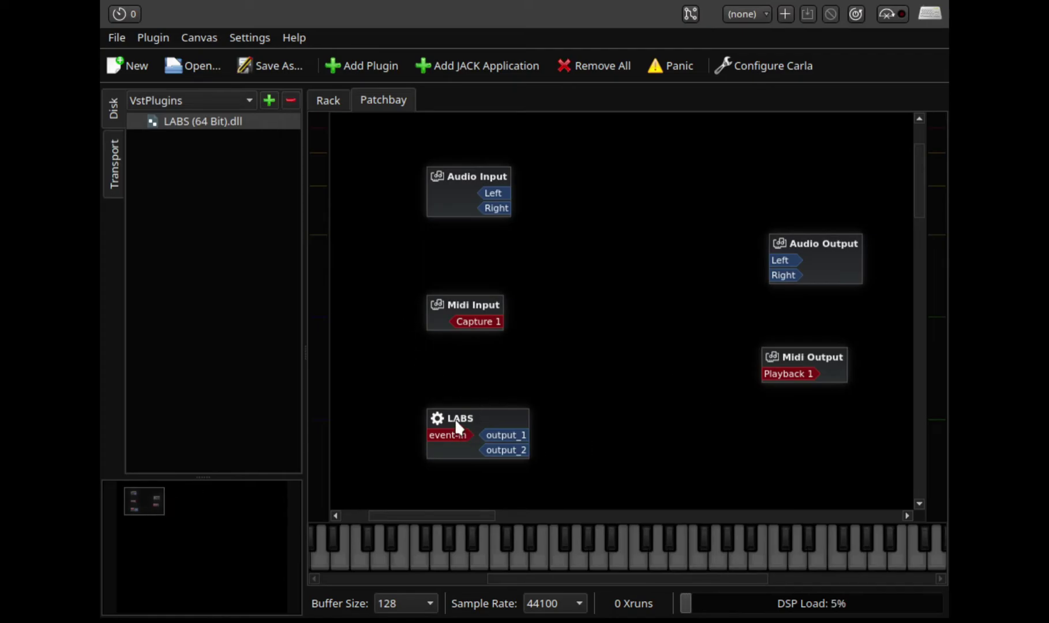
left_click_drag(457, 418, 613, 211)
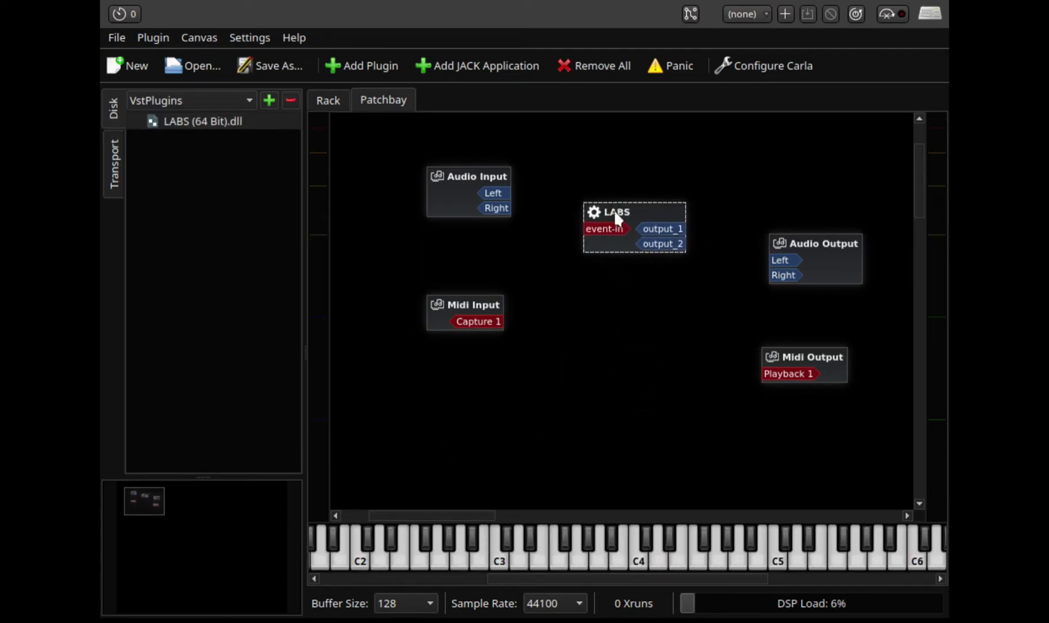
- Connect Midi Input's Capture 1 to LABS's event-in and the two LABS outputs to Audio Output Left and Right, and play a test note
left_click(473, 303)
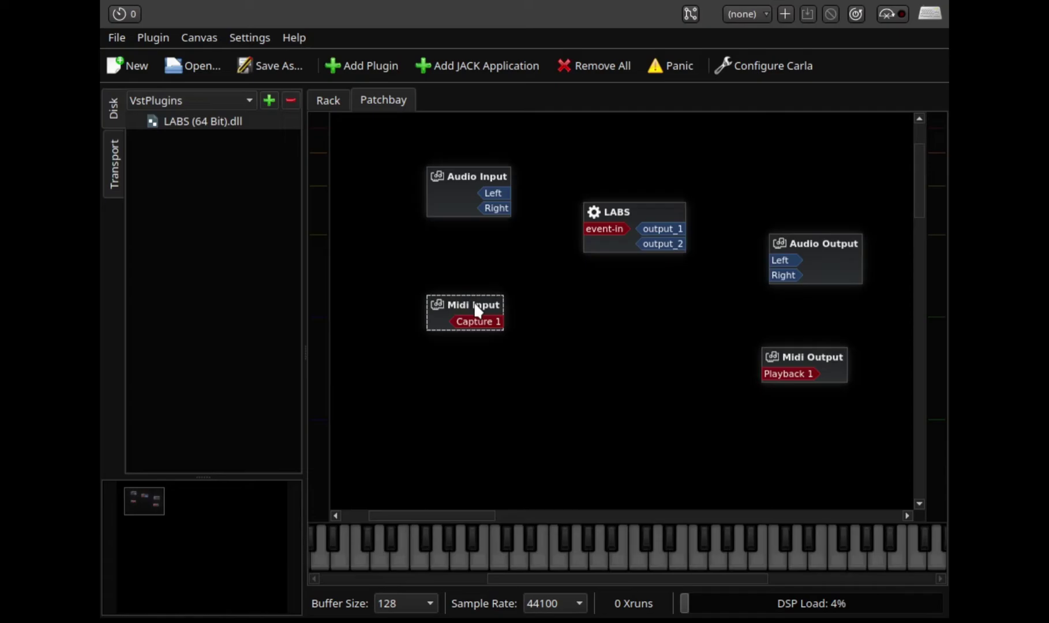
left_click(614, 210)
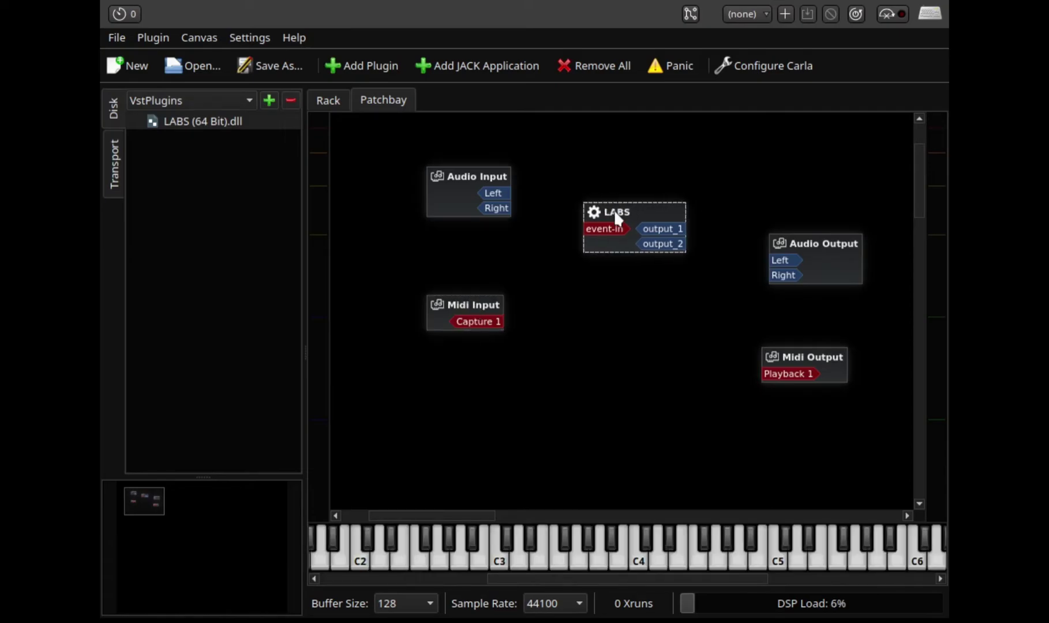
left_click(474, 301)
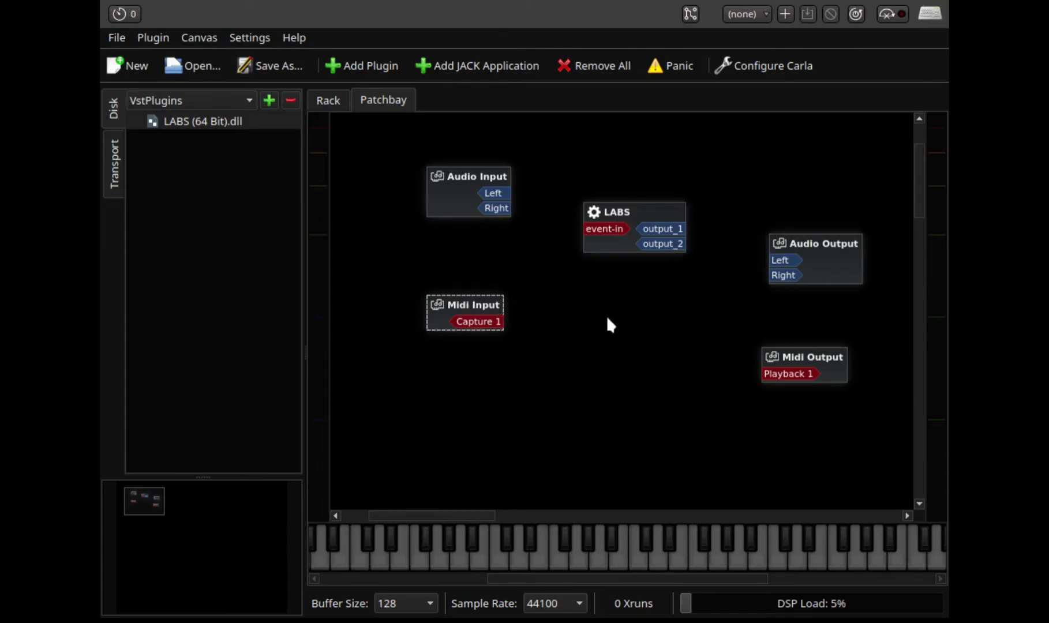
left_click_drag(479, 321, 835, 217)
left_click(662, 209)
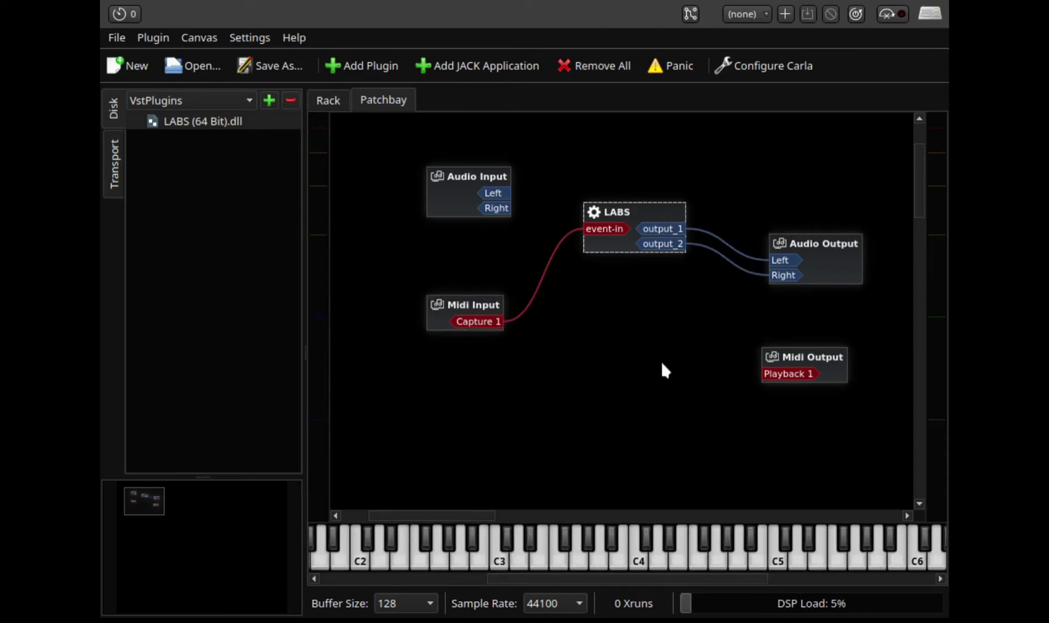
left_click(723, 560)
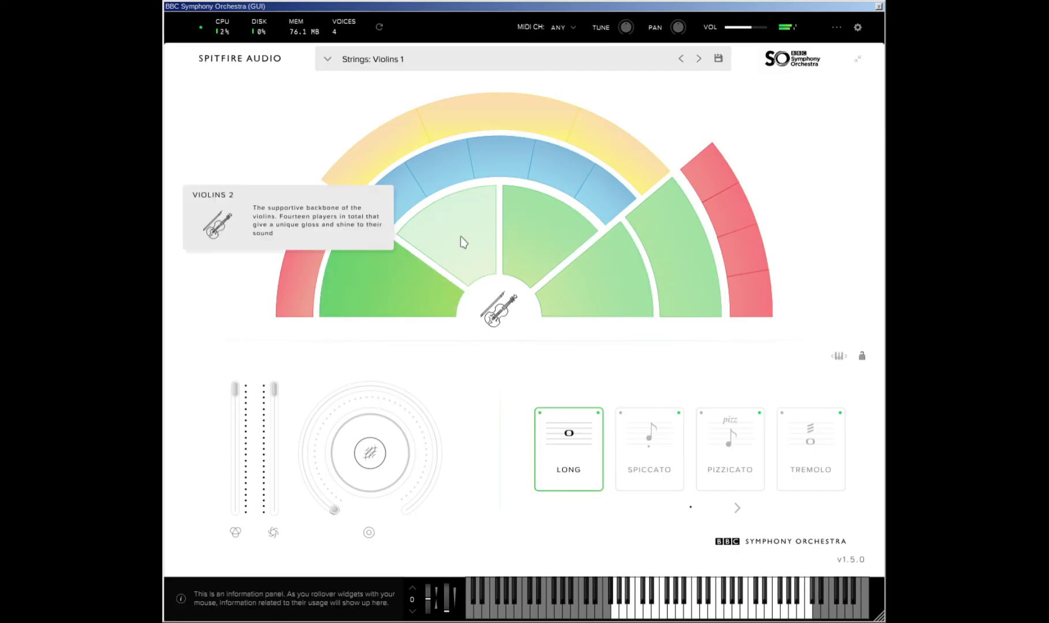
- In BBC Symphony Orchestra, try Violins 2 with the Spiccato, Pizzicato and Tremolo techniques, and switch to Violas
left_click(463, 243)
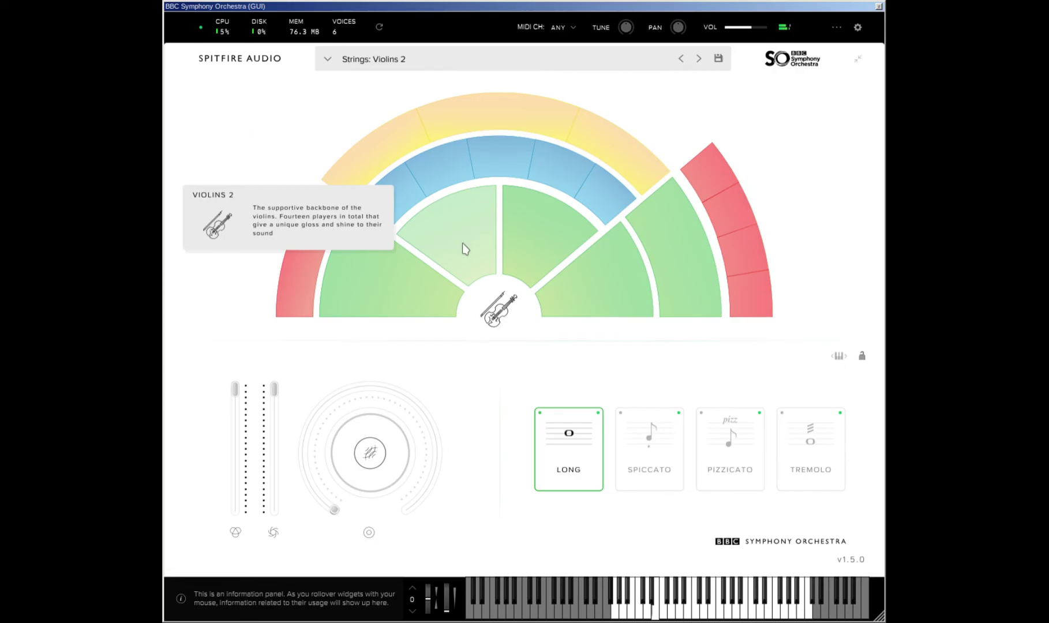
left_click(645, 430)
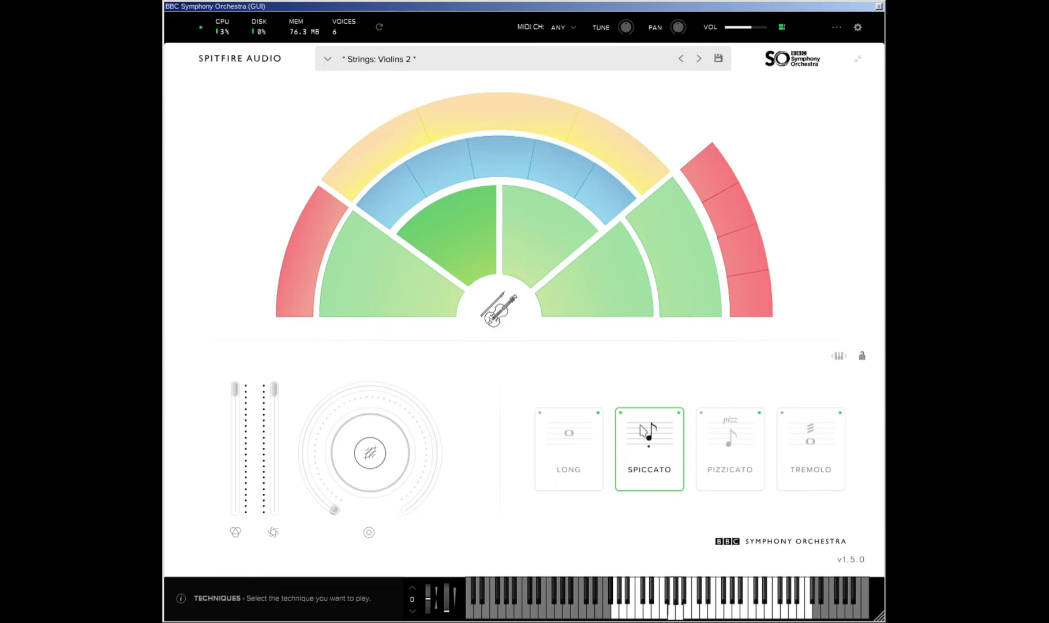
left_click(717, 443, "ctrl")
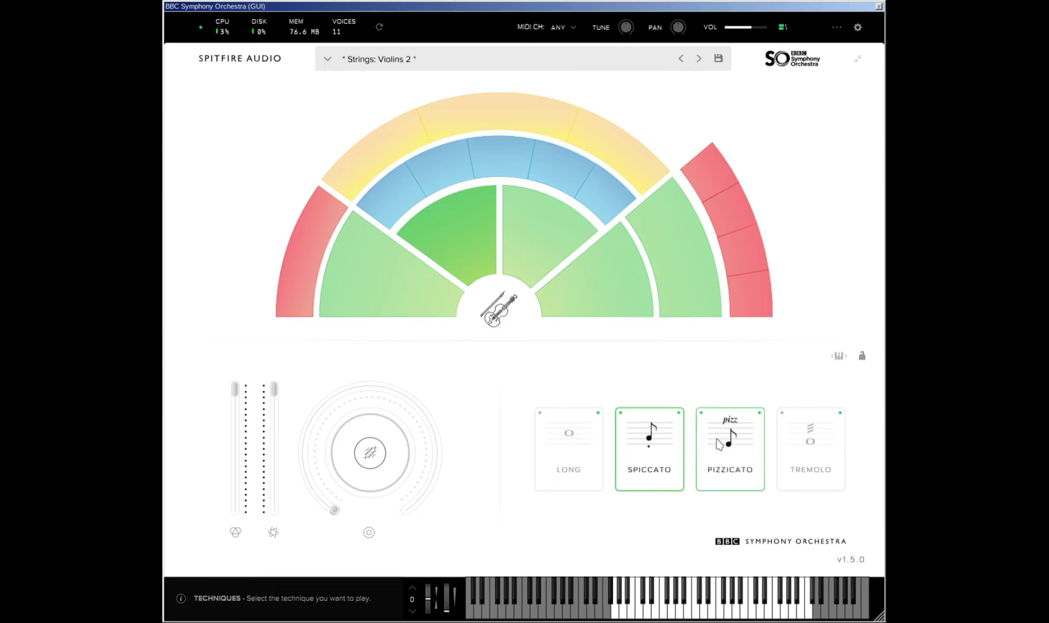
left_click(718, 444)
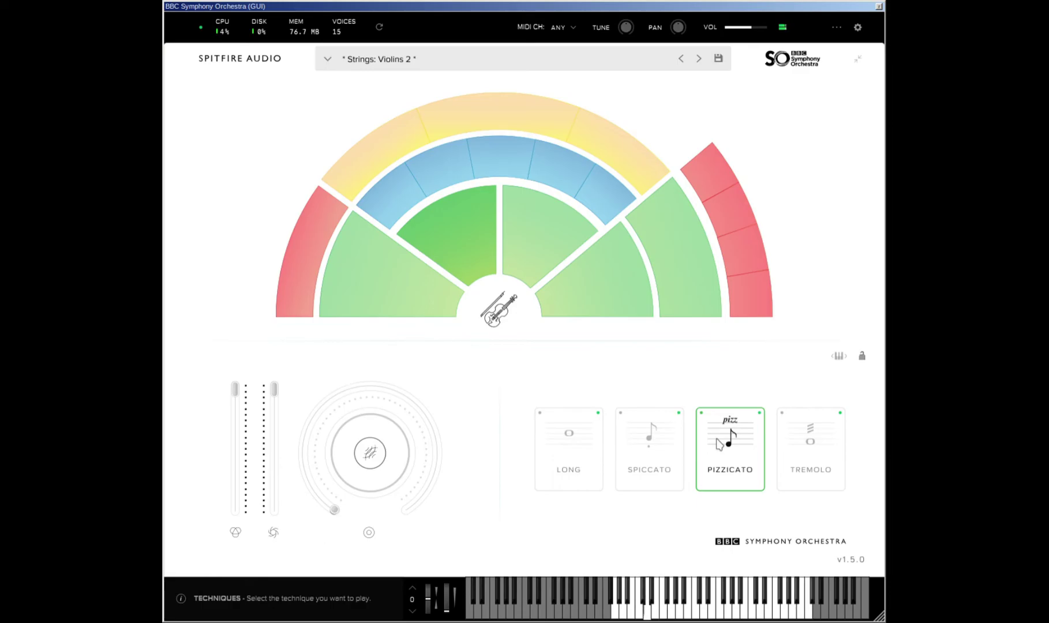
left_click(797, 443)
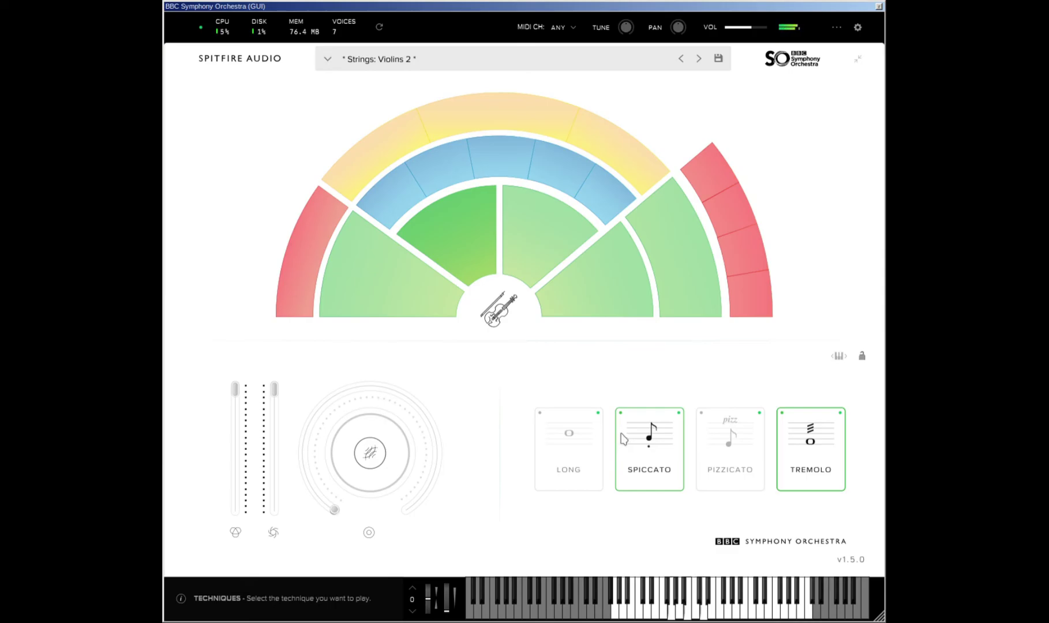
left_click(528, 237)
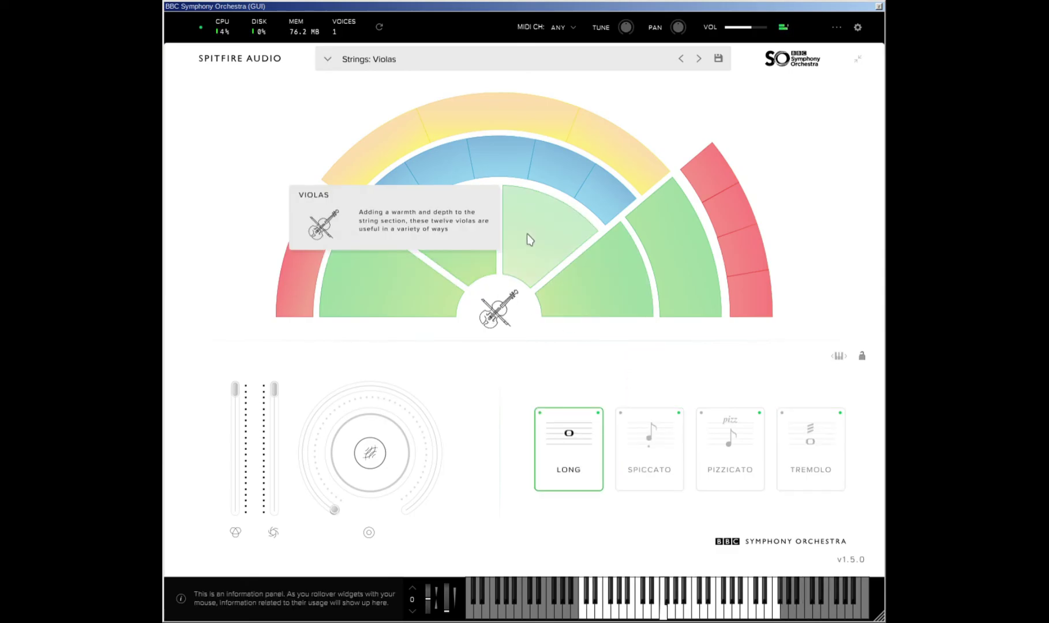
- Load the Celli strings with the reverb at maximum and the expression at 61%
left_click(632, 301)
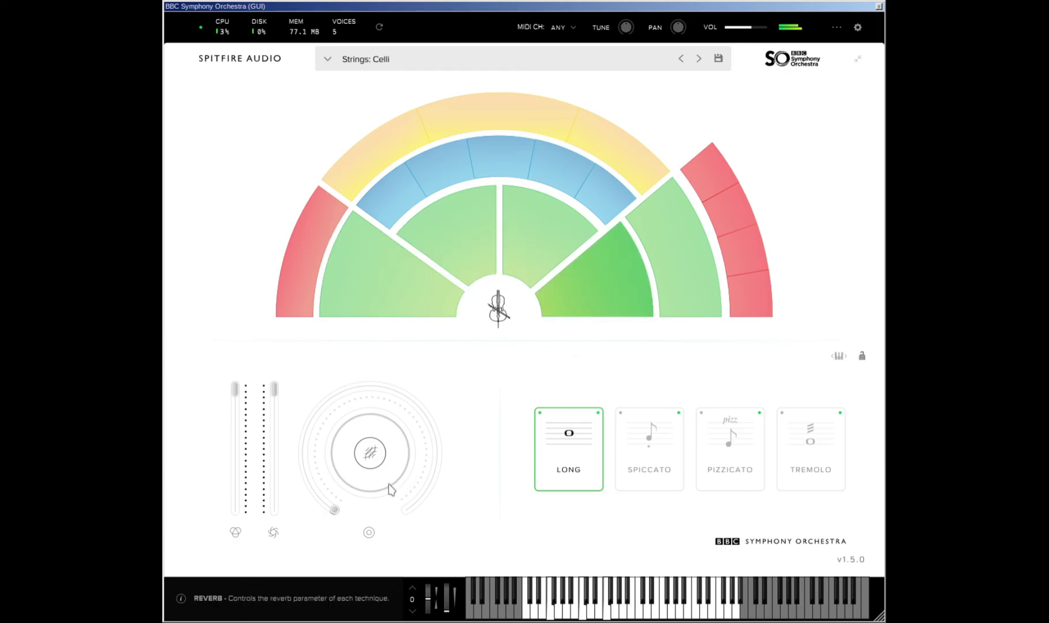
left_click_drag(335, 510, 407, 509)
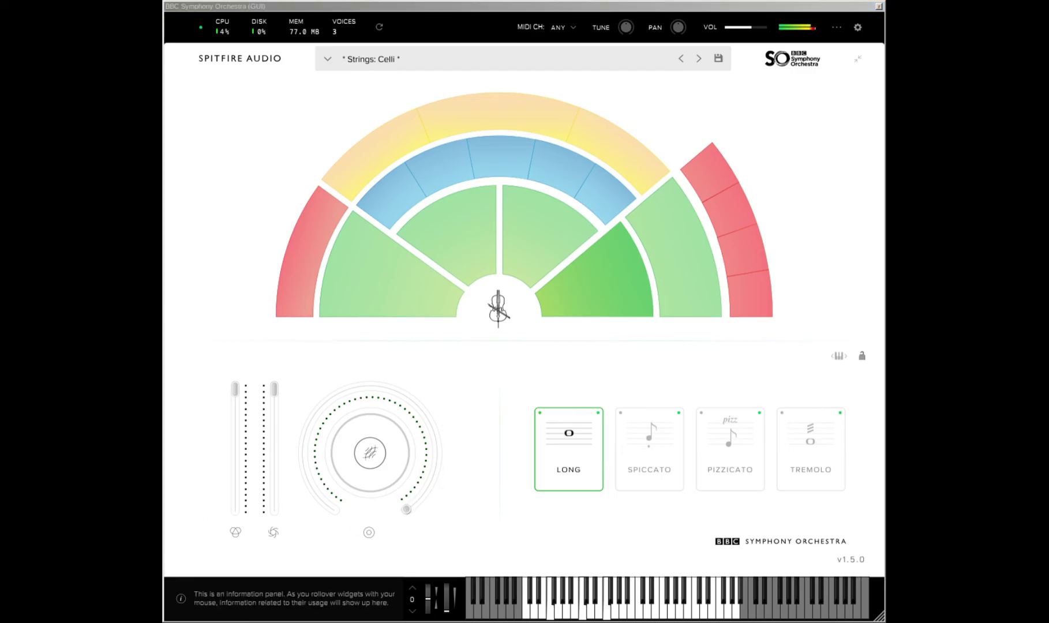
left_click_drag(271, 410, 241, 437)
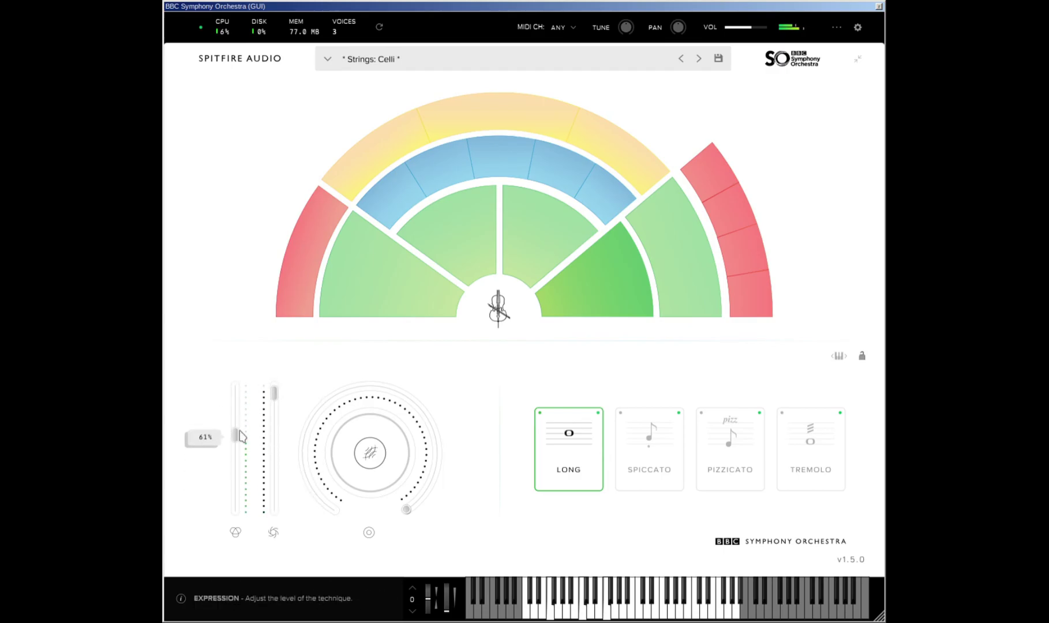